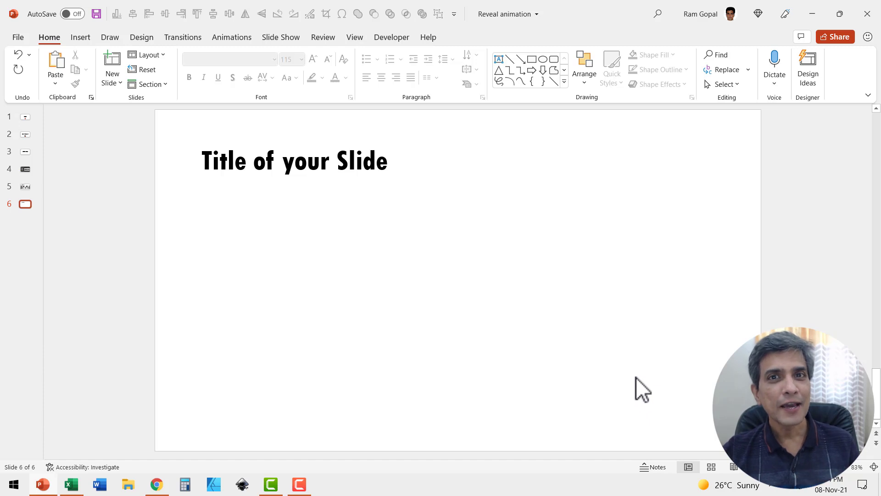
# Draw a rectangle spanning the full width of slide 6's lower part.
pyautogui.scroll(1, 635, 377)
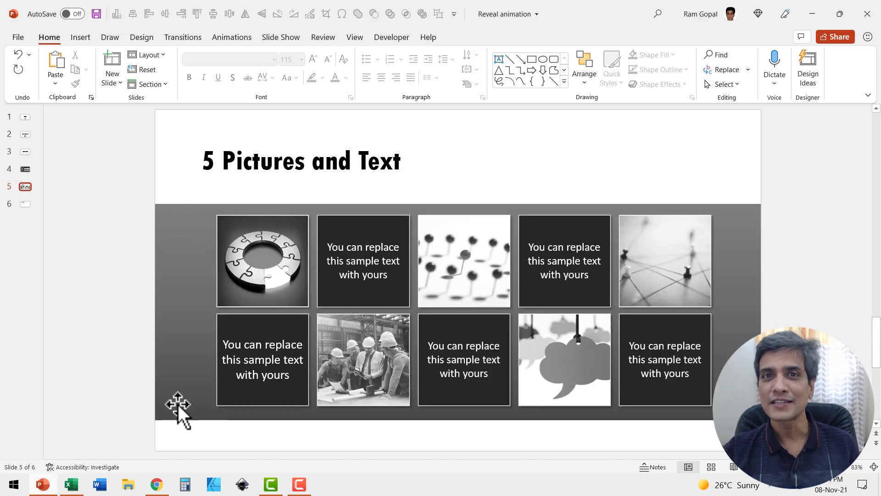
pyautogui.scroll(-1, 347, 344)
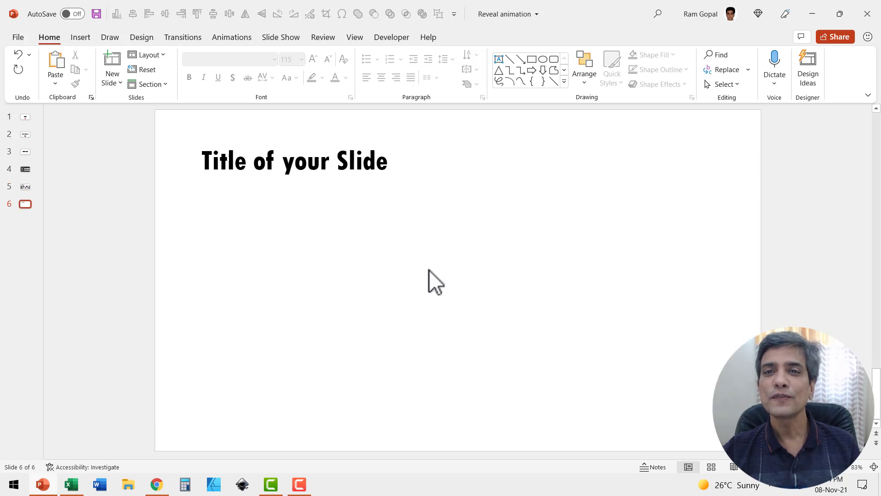
pyautogui.click(564, 81)
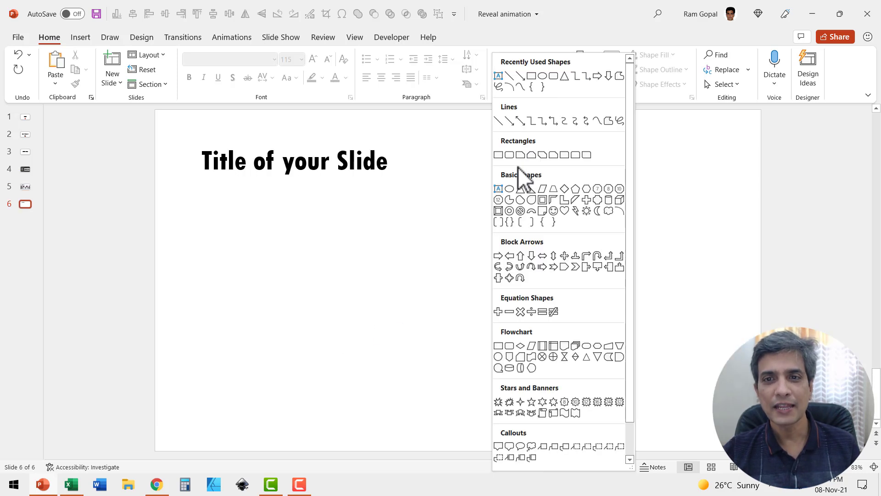
pyautogui.click(499, 155)
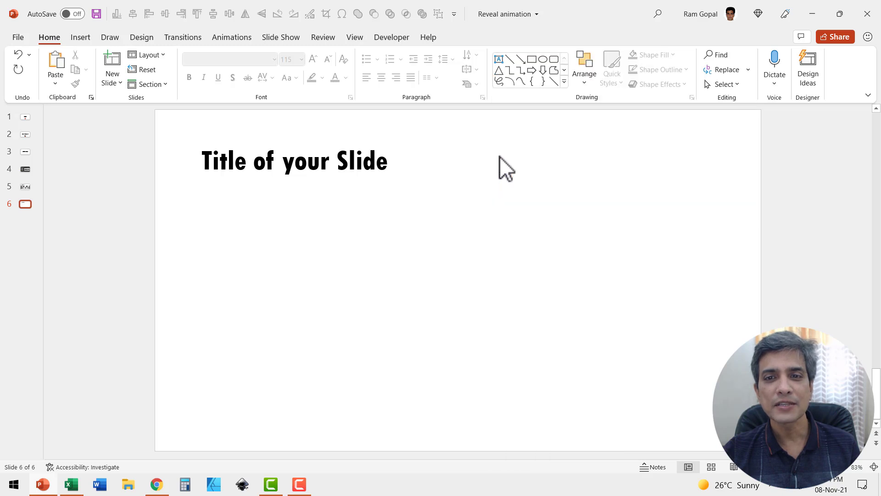
pyautogui.moveTo(155, 205)
pyautogui.mouseDown()
pyautogui.moveTo(243, 328)
pyautogui.moveTo(675, 415)
pyautogui.moveTo(759, 418)
pyautogui.moveTo(761, 432)
pyautogui.mouseUp()
# Remove the rectangle's outline and fill it with a gray theme colour.
pyautogui.click(321, 68)
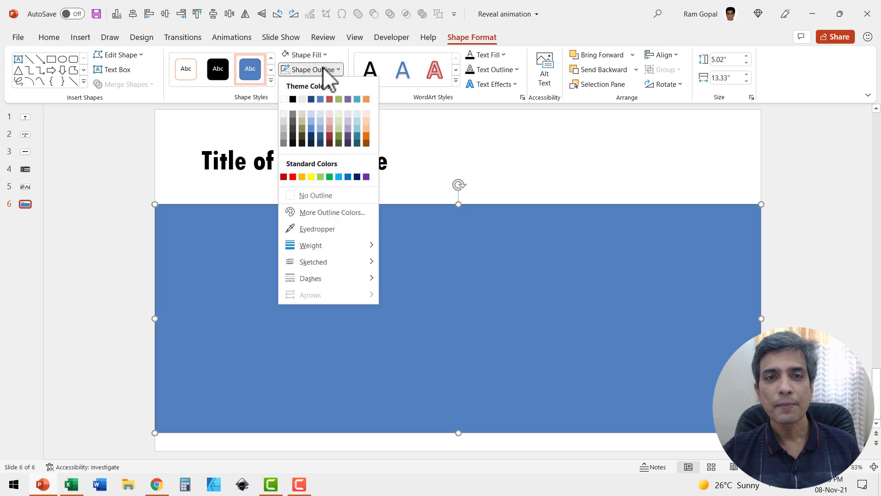
pyautogui.click(302, 195)
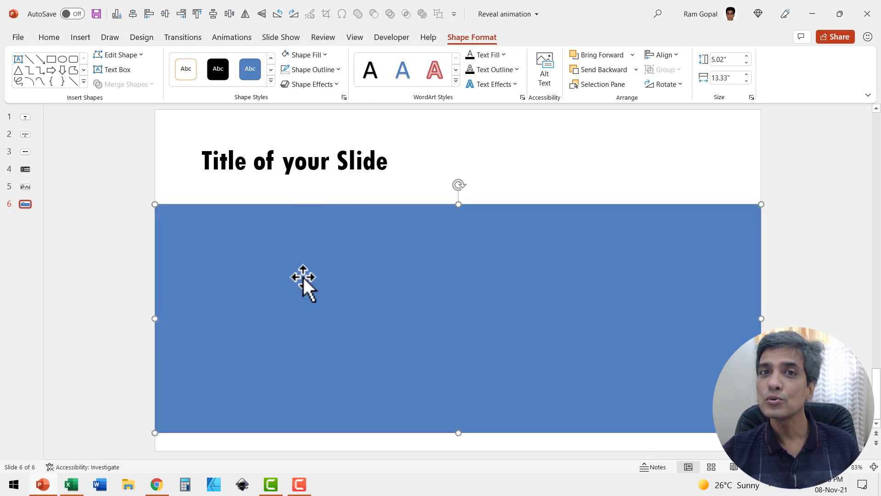
pyautogui.click(315, 55)
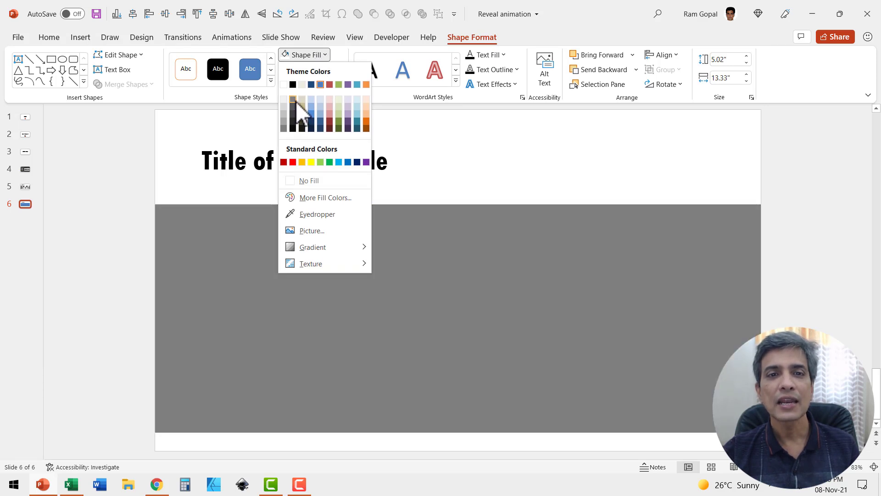
pyautogui.click(294, 100)
pyautogui.click(809, 269)
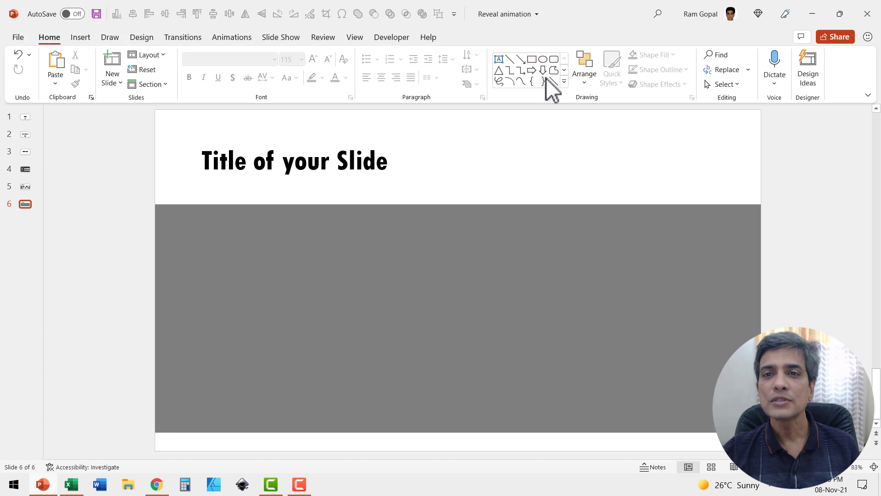
# Draw a small square at the left end of the gray band.
pyautogui.click(564, 81)
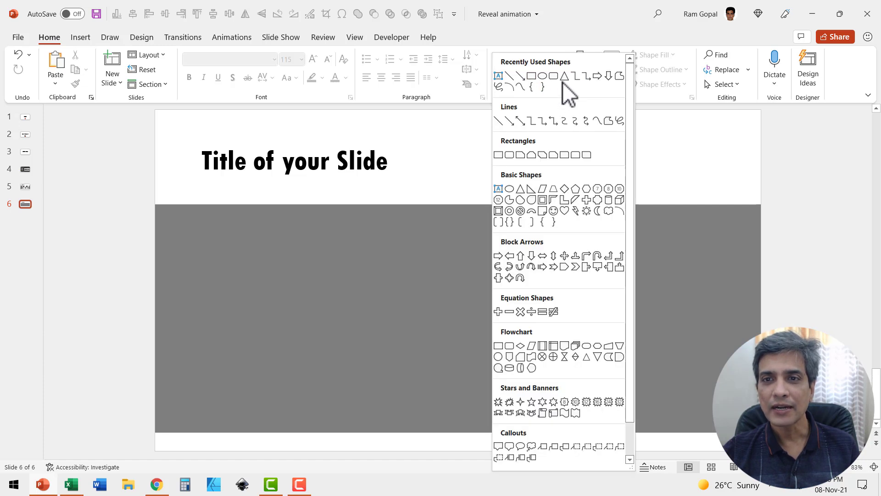
pyautogui.click(499, 154)
pyautogui.moveTo(198, 227); pyautogui.dragTo(289, 299)
pyautogui.moveTo(249, 260)
pyautogui.mouseDown()
pyautogui.moveTo(250, 246)
pyautogui.moveTo(253, 253)
pyautogui.mouseUp()
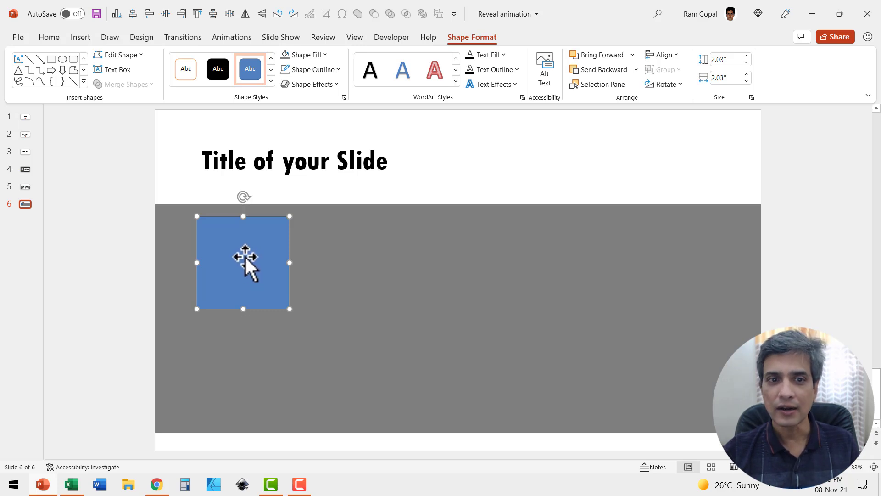
# Duplicate the square directly below, group both, and also select the gray band.
pyautogui.moveTo(247, 259); pyautogui.dragTo(241, 349)
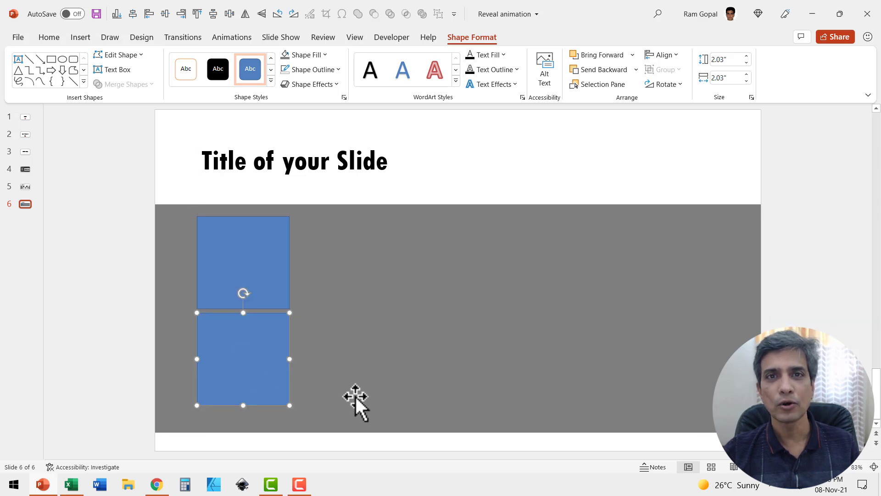
pyautogui.keyDown('shift'); pyautogui.click(225, 248); pyautogui.keyUp('shift')
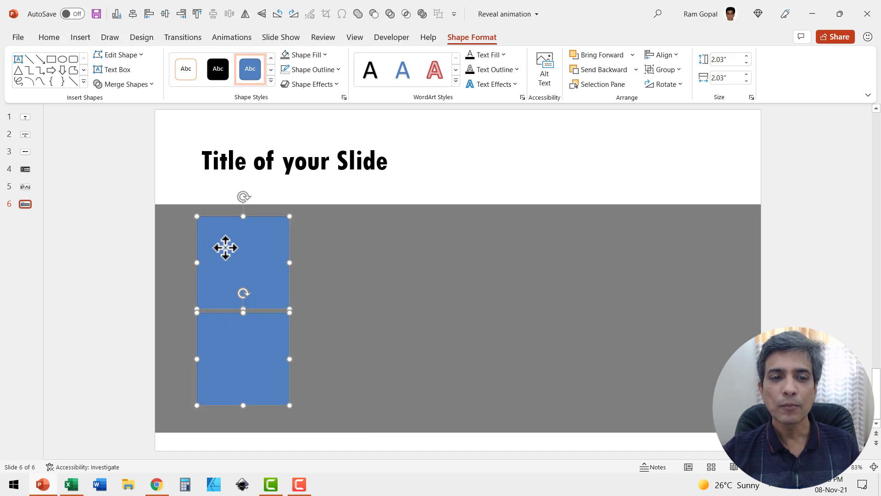
pyautogui.hotkey('ctrl', 'g')
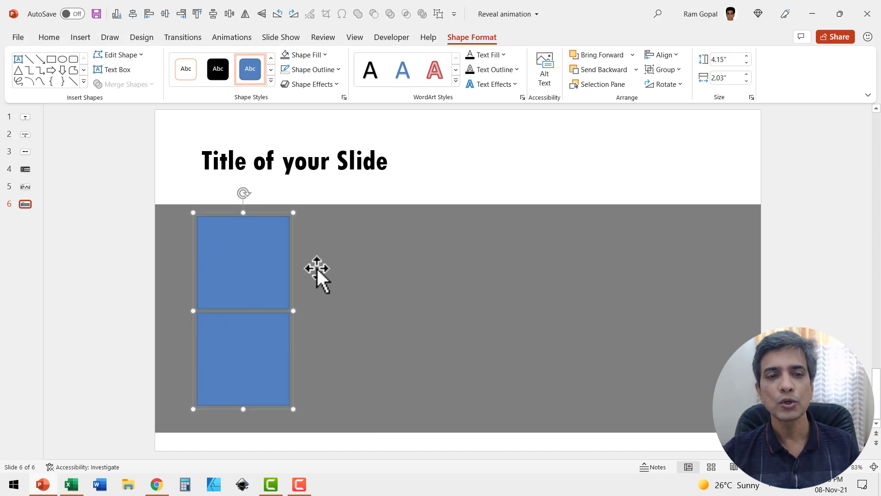
pyautogui.keyDown('shift'); pyautogui.click(358, 254); pyautogui.keyUp('shift')
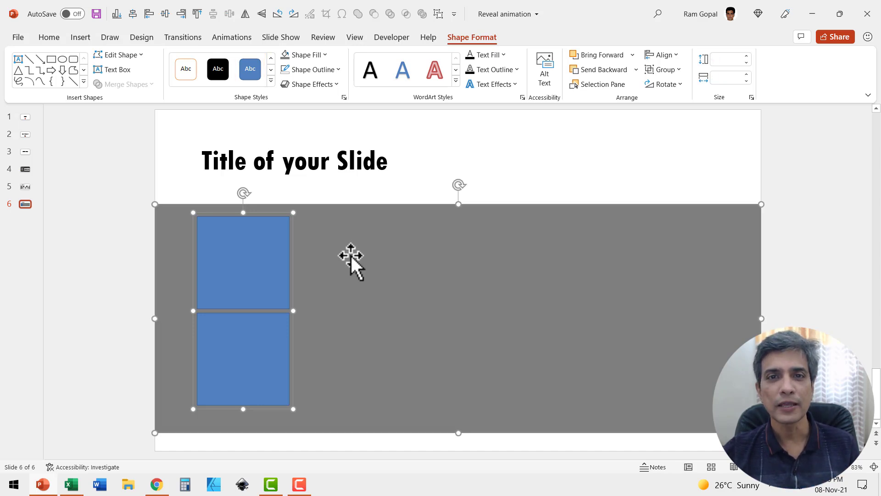
# Align the grouped squares to the middle of the gray band with Align Middle.
pyautogui.click(53, 37)
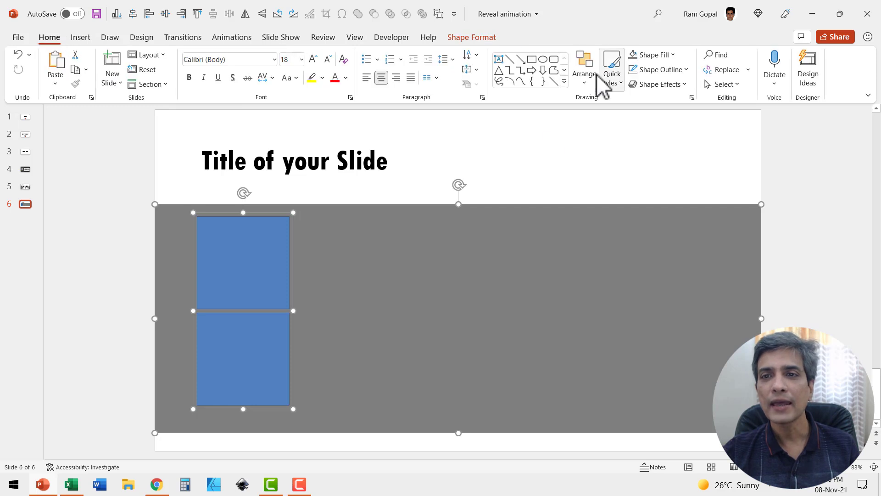
pyautogui.click(588, 75)
pyautogui.moveTo(605, 270)
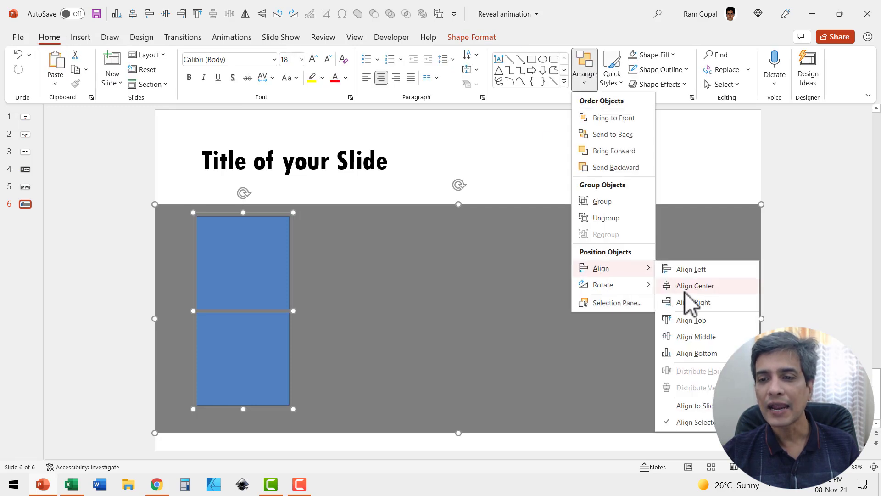
pyautogui.click(696, 339)
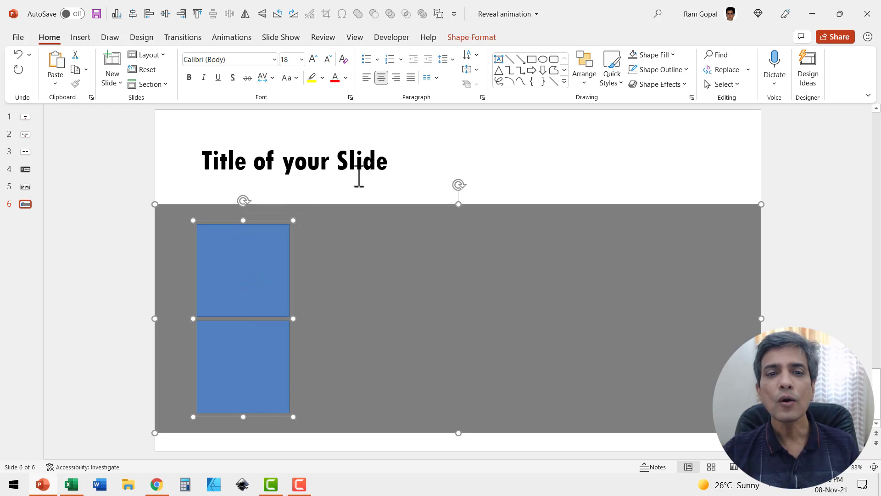
# Ungroup the two blue squares into separate shapes.
pyautogui.click(481, 191)
pyautogui.click(255, 300)
pyautogui.rightClick(255, 300)
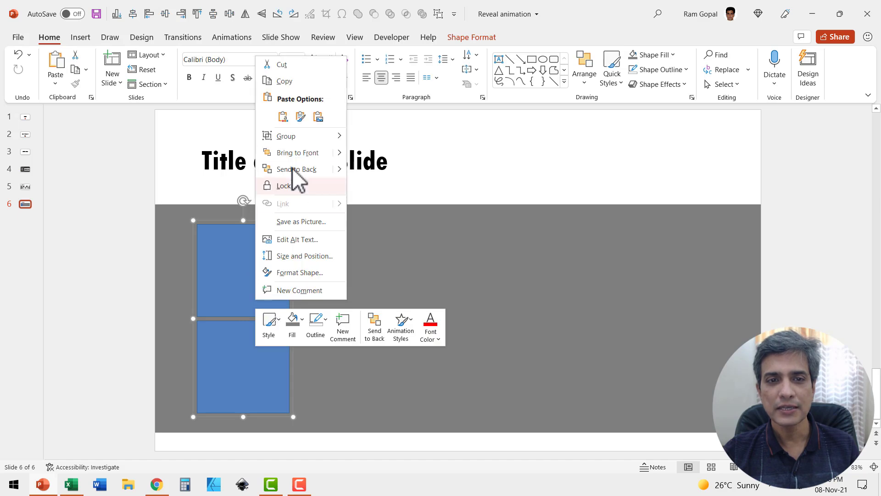
pyautogui.moveTo(300, 136)
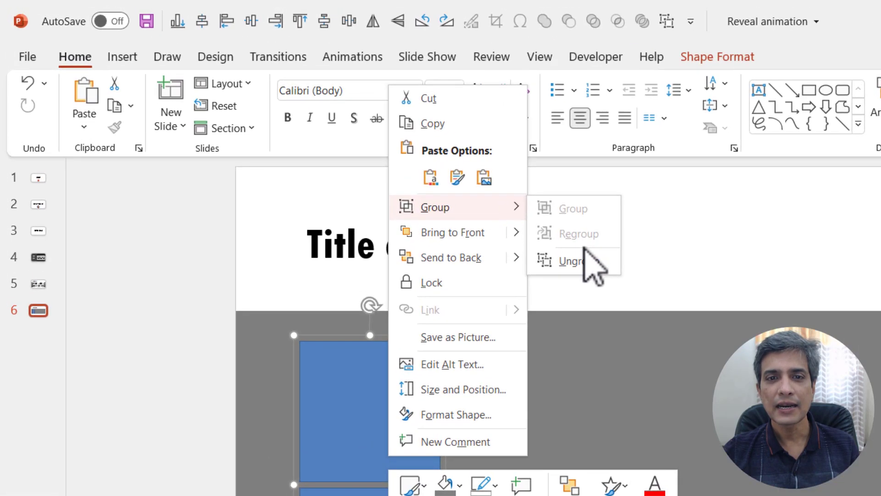
pyautogui.click(579, 260)
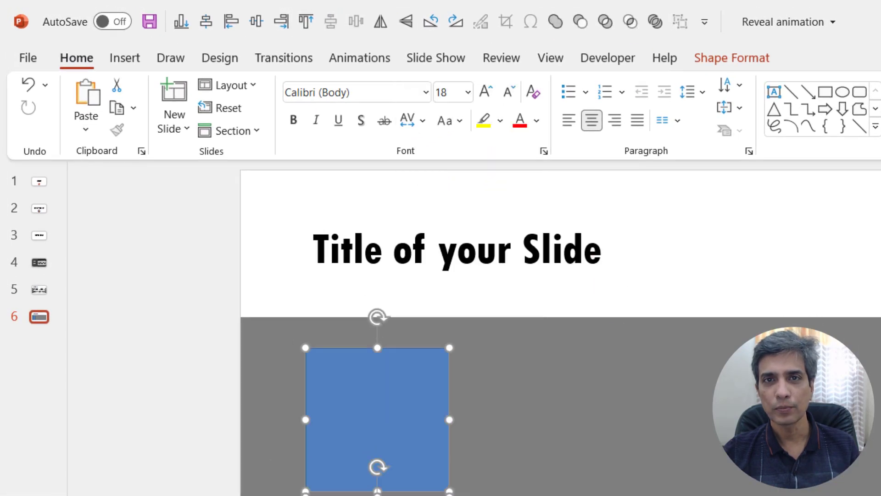
pyautogui.press('Escape')
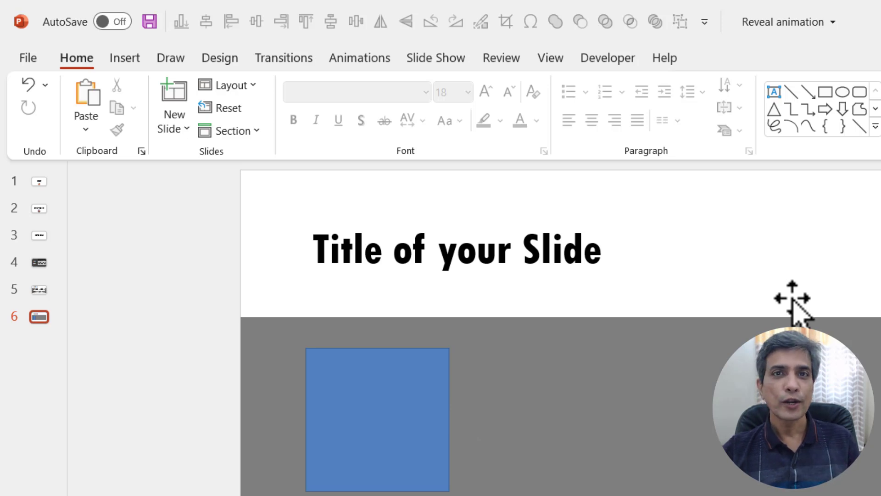
# Add a new blank slide 7 after slide 6 and browse the stock images.
pyautogui.rightClick(43, 338)
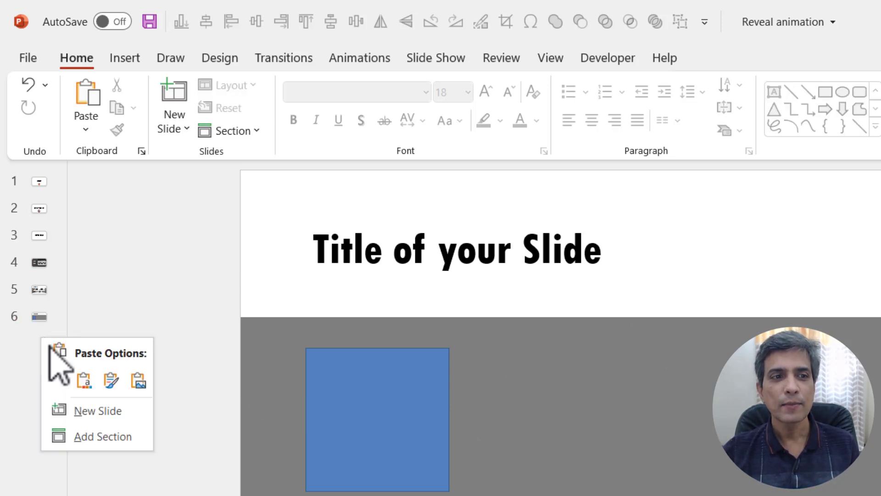
pyautogui.click(92, 411)
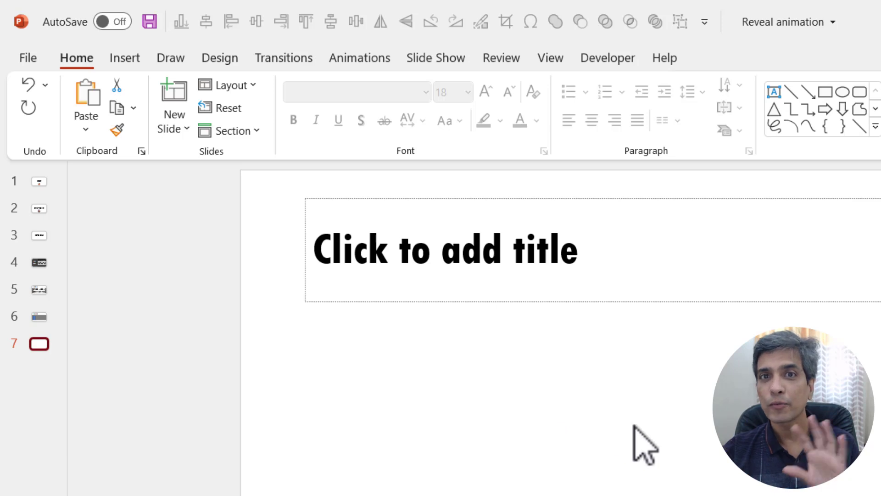
pyautogui.click(125, 59)
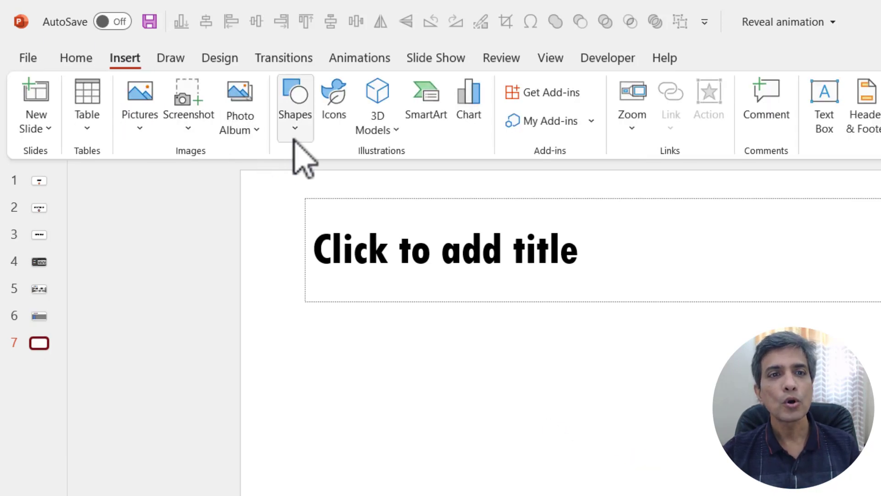
pyautogui.click(141, 138)
pyautogui.click(184, 216)
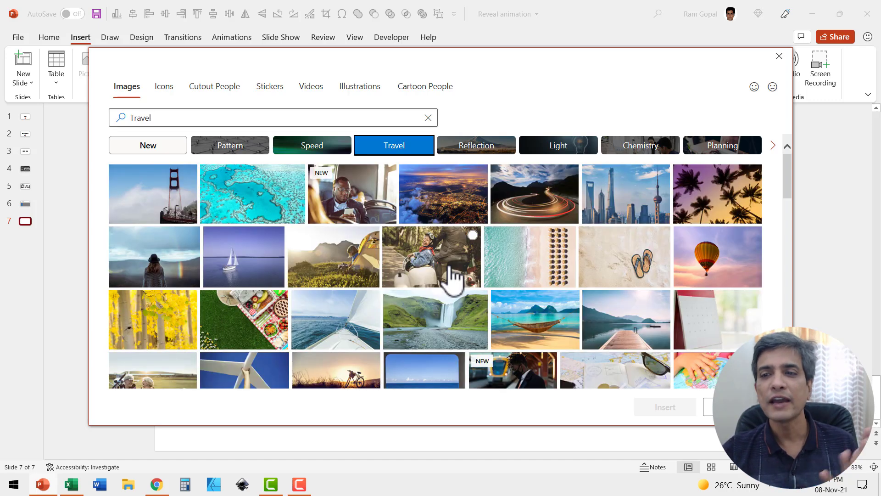
# Insert five travel photos: light-trails road, scooter, picnic, train and group selfie.
pyautogui.click(526, 197)
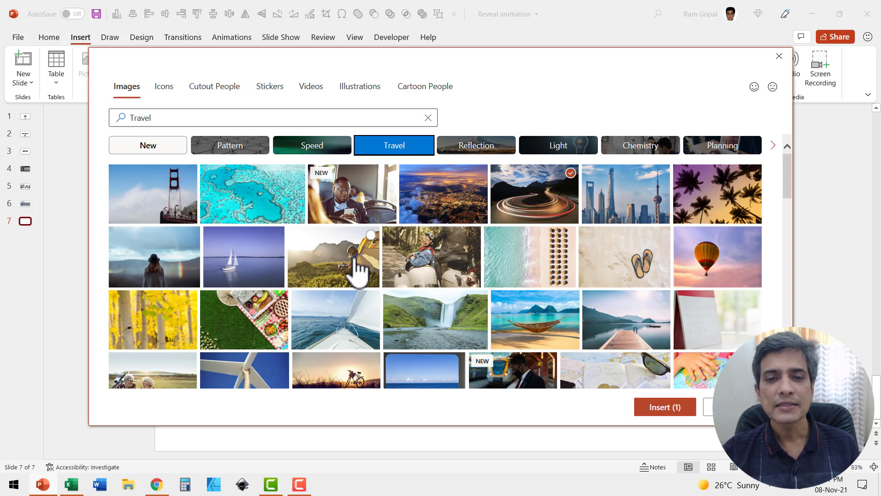
pyautogui.click(417, 260)
pyautogui.click(241, 331)
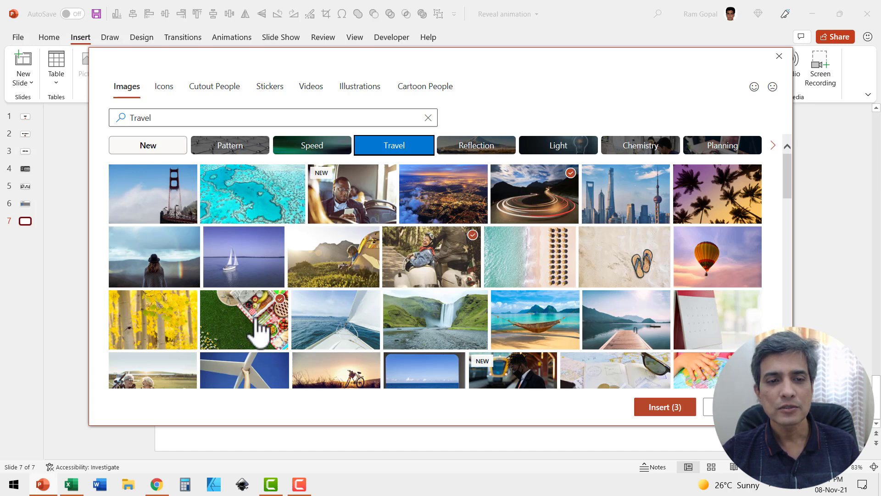
pyautogui.click(496, 377)
pyautogui.scroll(-2, 568, 338)
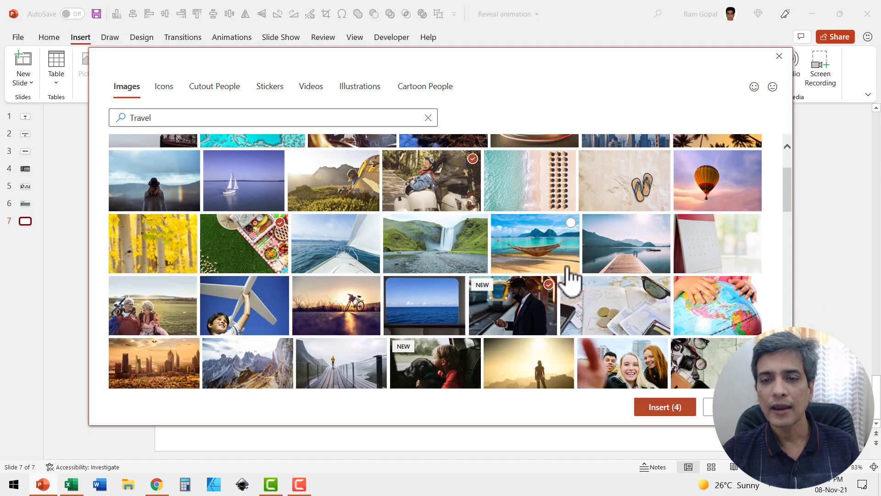
pyautogui.click(631, 367)
pyautogui.click(665, 407)
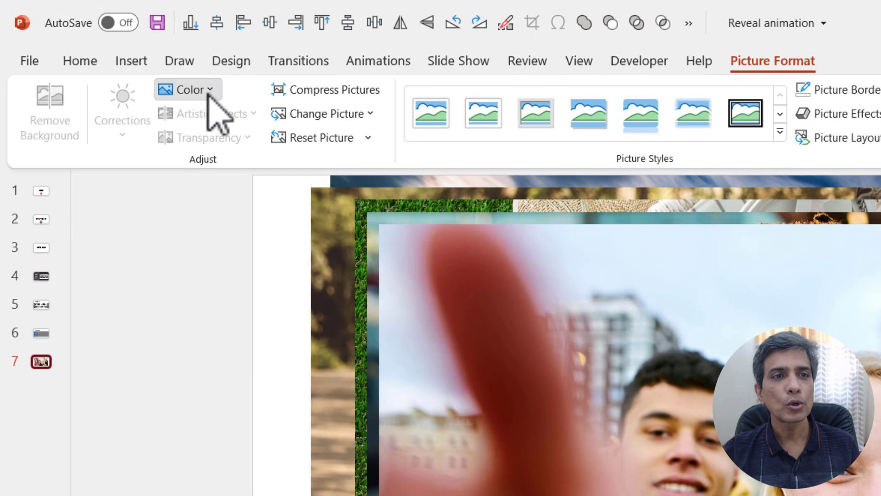
# Recolour all five stock photos to Grayscale.
pyautogui.click(209, 91)
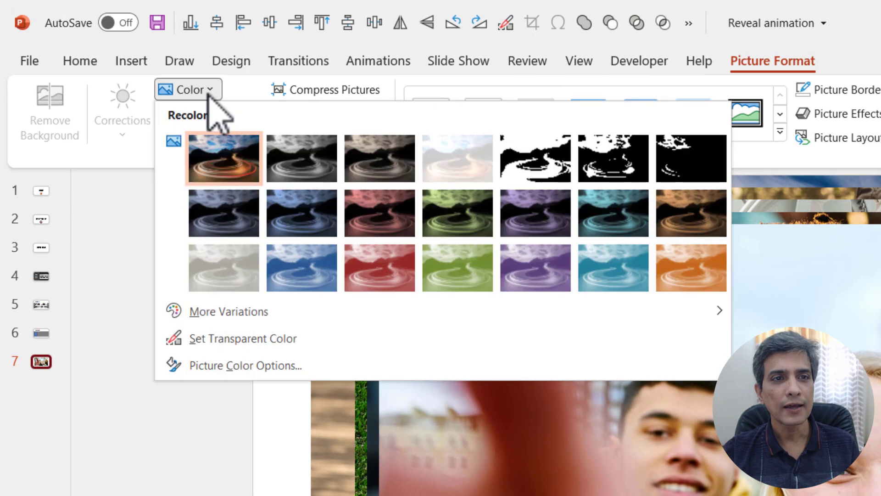
pyautogui.click(303, 170)
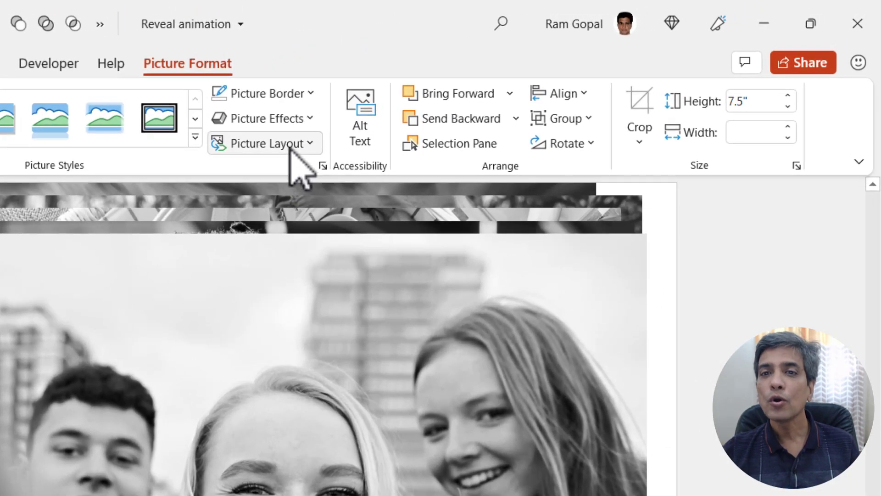
# Apply the Picture Grid layout to the five photos, then convert it to shapes.
pyautogui.click(289, 147)
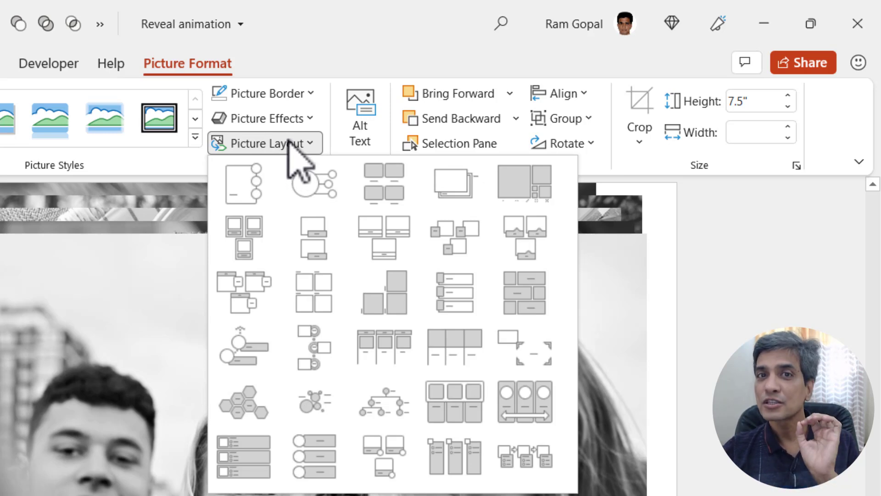
pyautogui.click(320, 301)
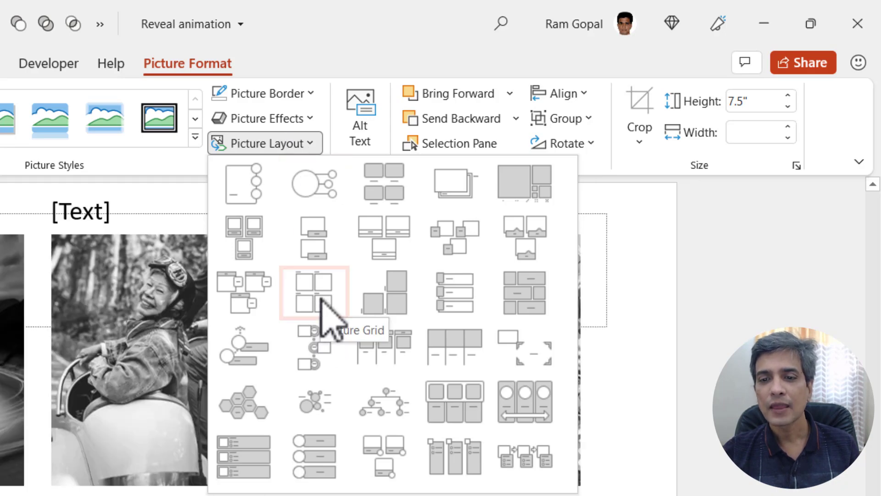
pyautogui.click(320, 300)
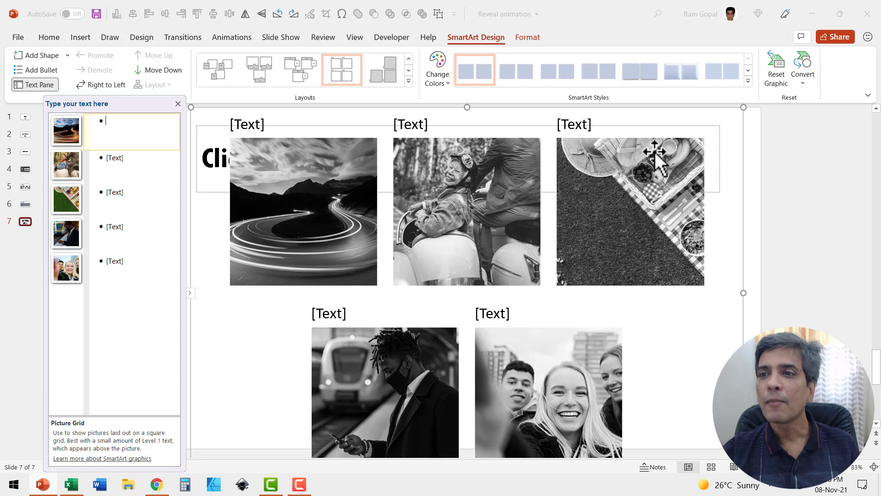
pyautogui.click(803, 84)
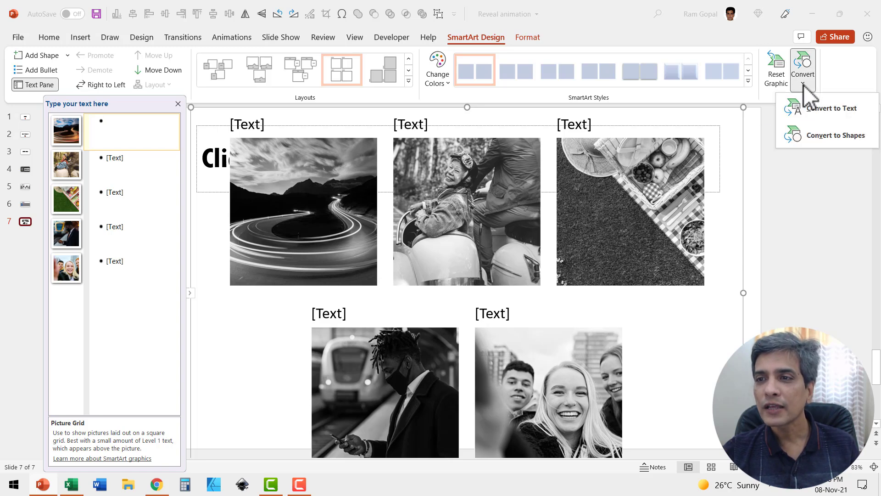
pyautogui.click(820, 136)
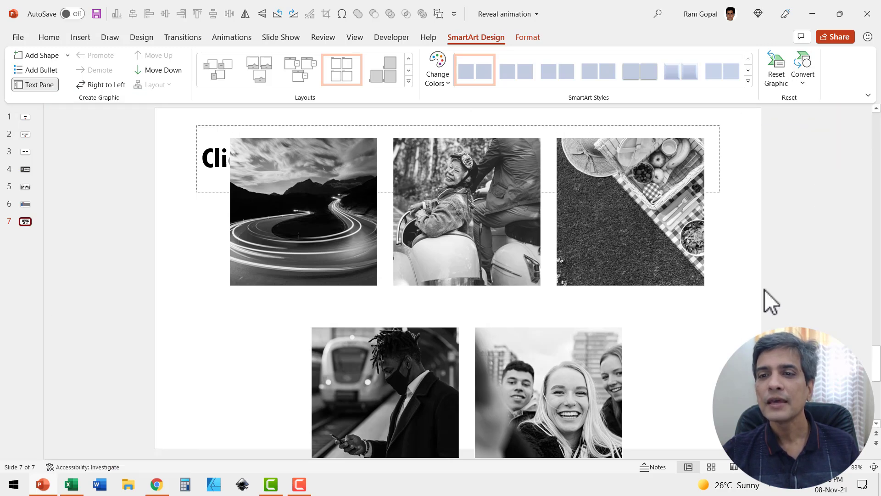
# Ungroup the converted grid into separate pictures.
pyautogui.rightClick(617, 183)
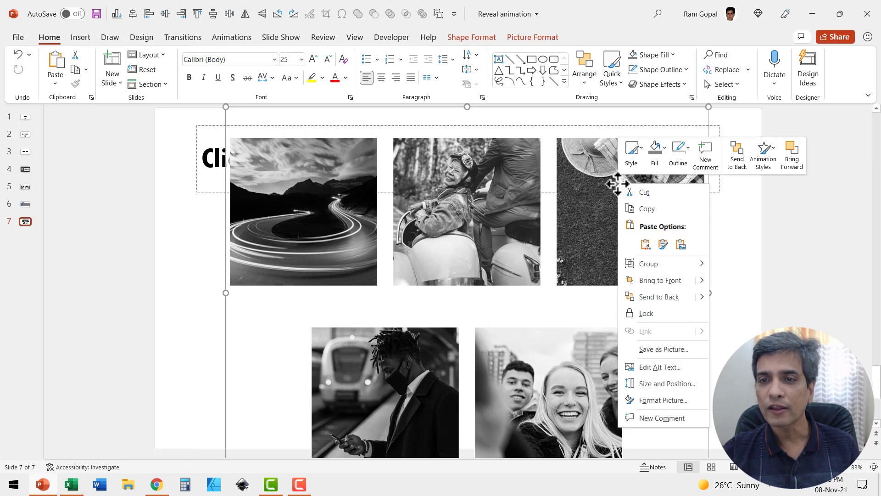
pyautogui.moveTo(660, 266)
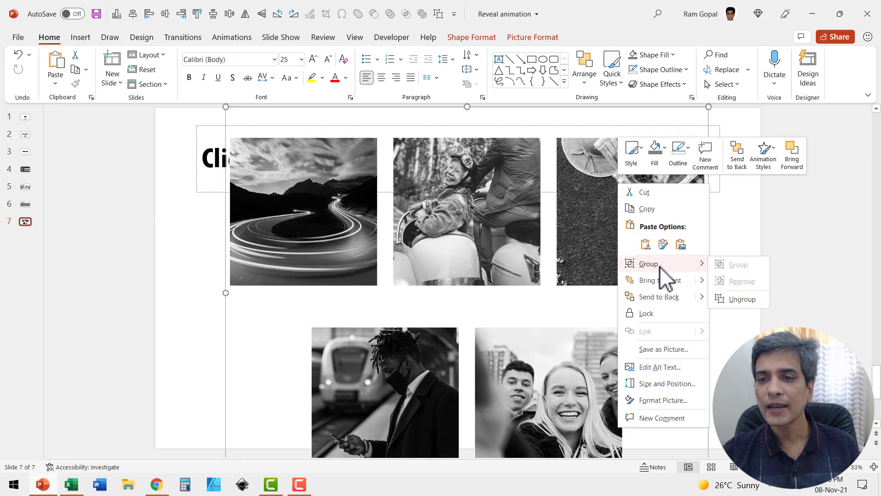
pyautogui.click(741, 304)
pyautogui.click(783, 282)
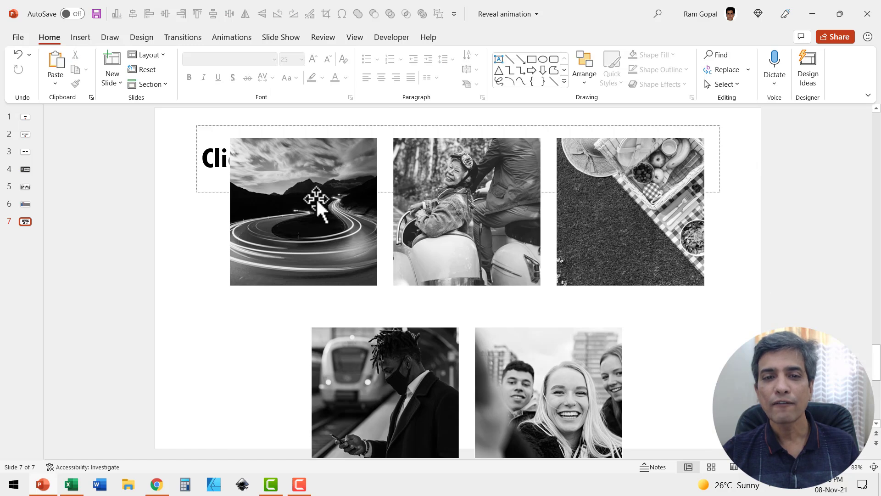
# Cut the five photos, delete the leftover frames and title, then paste the photos back.
pyautogui.click(316, 204)
pyautogui.keyDown('shift'); pyautogui.click(467, 216); pyautogui.keyUp('shift')
pyautogui.keyDown('shift'); pyautogui.click(588, 212); pyautogui.keyUp('shift')
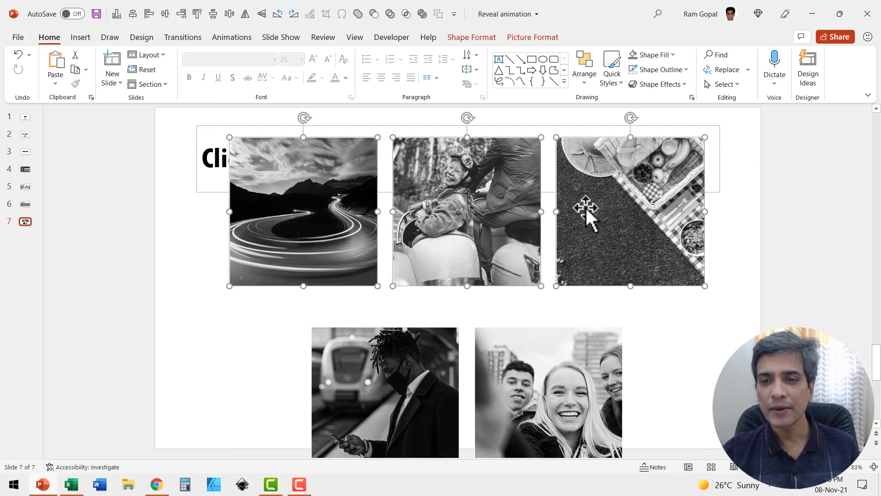
pyautogui.keyDown('shift'); pyautogui.click(354, 362); pyautogui.keyUp('shift')
pyautogui.keyDown('shift'); pyautogui.click(521, 363); pyautogui.keyUp('shift')
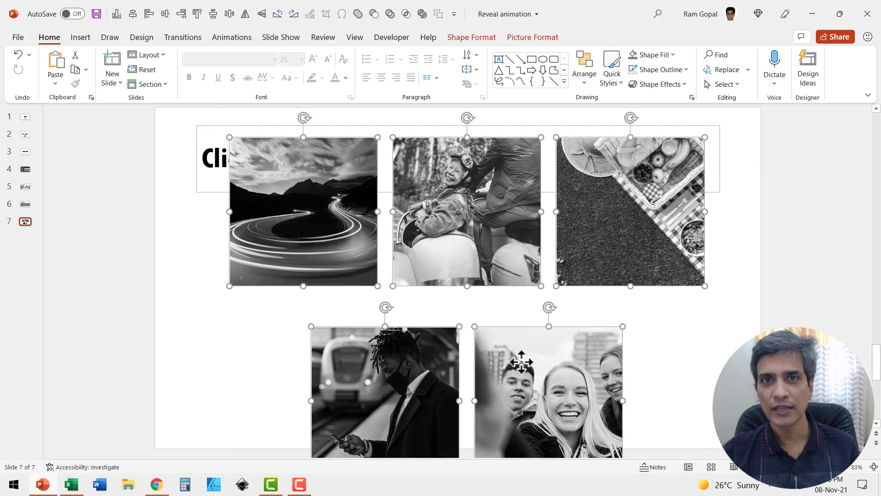
pyautogui.hotkey('ctrl', 'x')
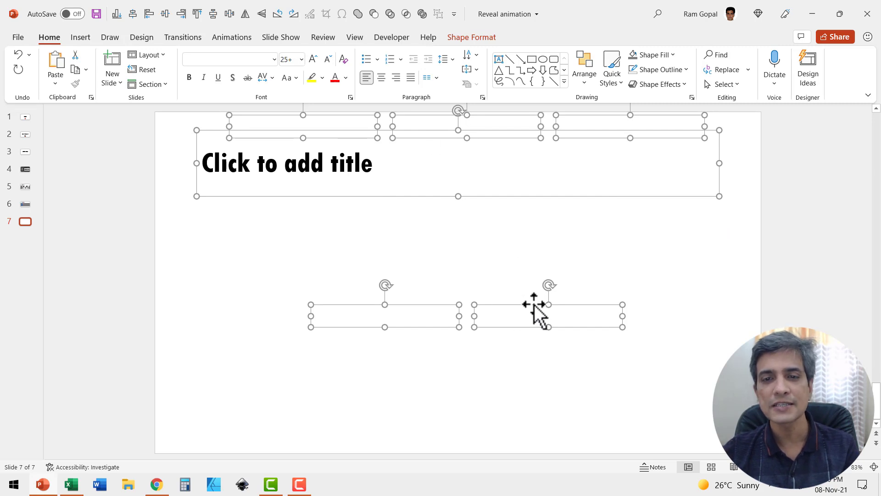
pyautogui.press('Delete')
pyautogui.rightClick(438, 271)
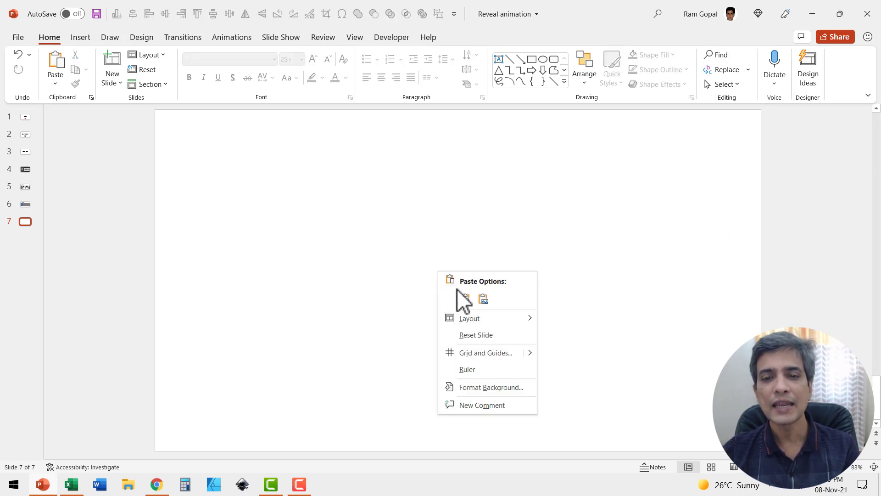
pyautogui.click(467, 299)
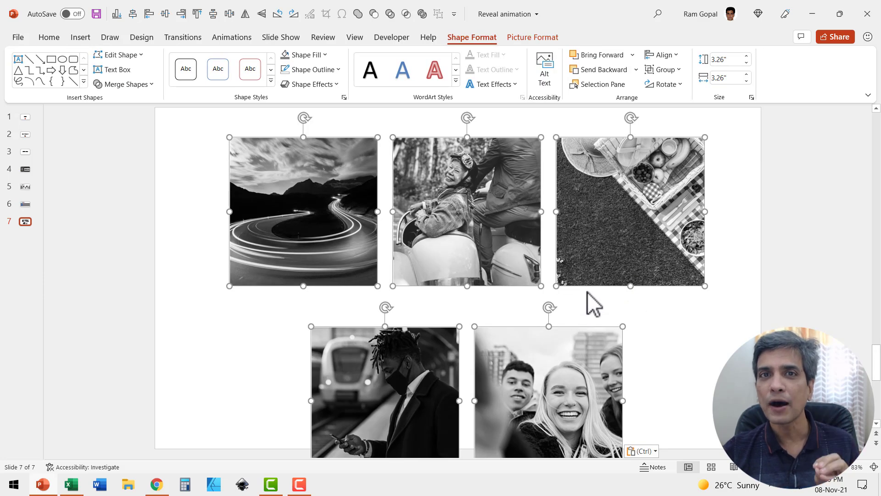
# Cut the light-trails road photo, leaving four photos on slide 7.
pyautogui.click(769, 295)
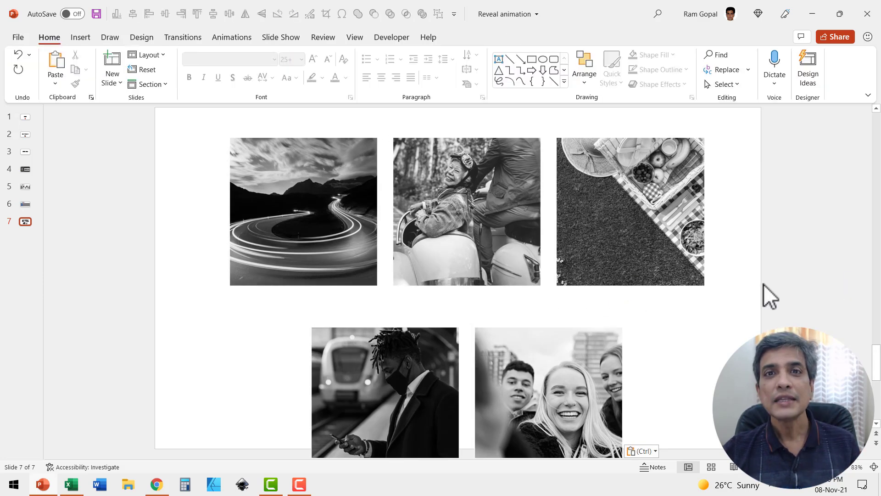
pyautogui.click(322, 212)
pyautogui.rightClick(323, 212)
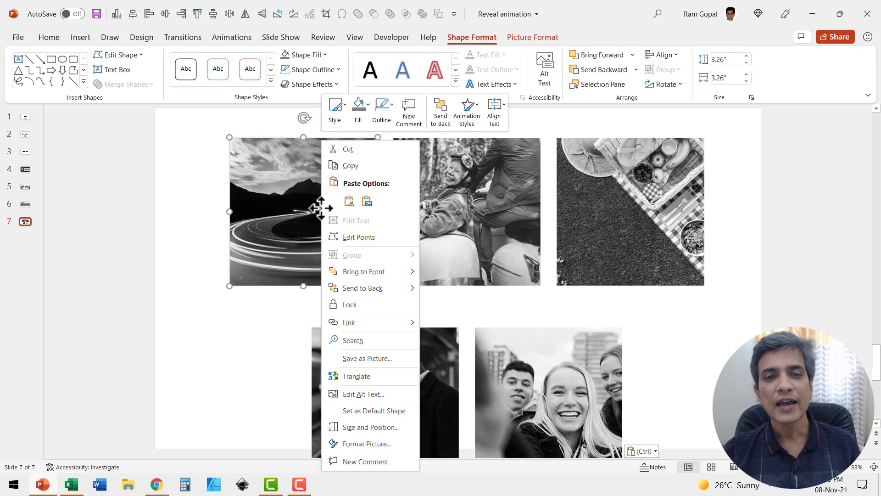
pyautogui.click(355, 150)
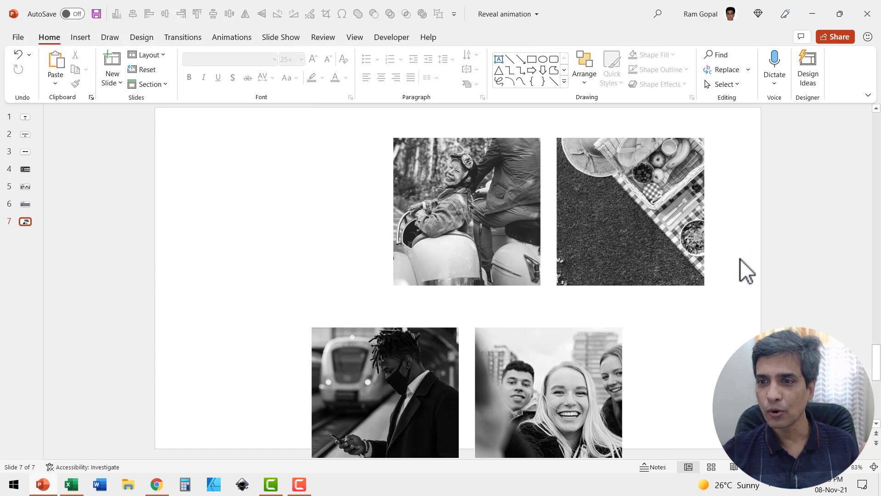
pyautogui.scroll(1, 740, 258)
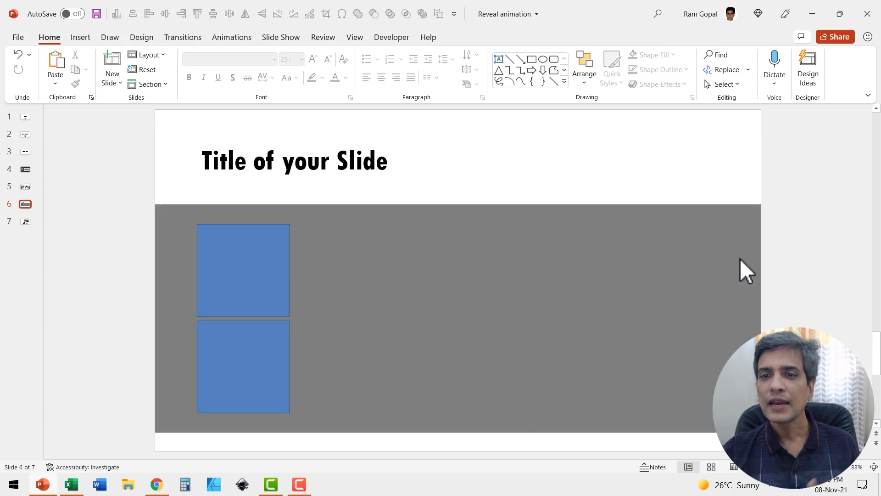
# Fill the top blue square with the cut road photo using Picture fill from Clipboard.
pyautogui.click(241, 252)
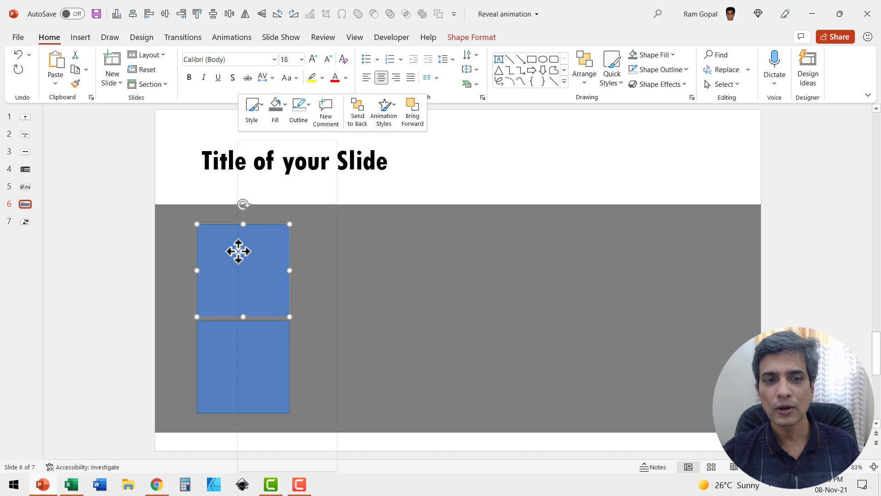
pyautogui.rightClick(239, 252)
pyautogui.click(296, 446)
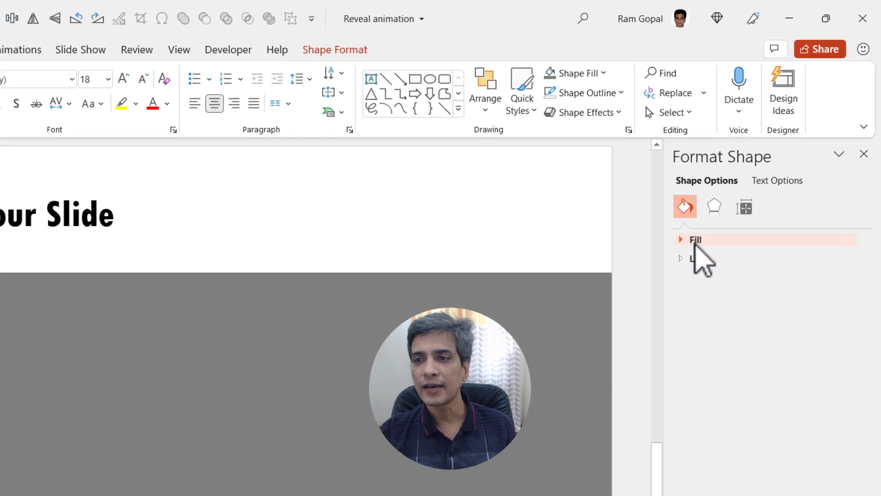
pyautogui.click(691, 243)
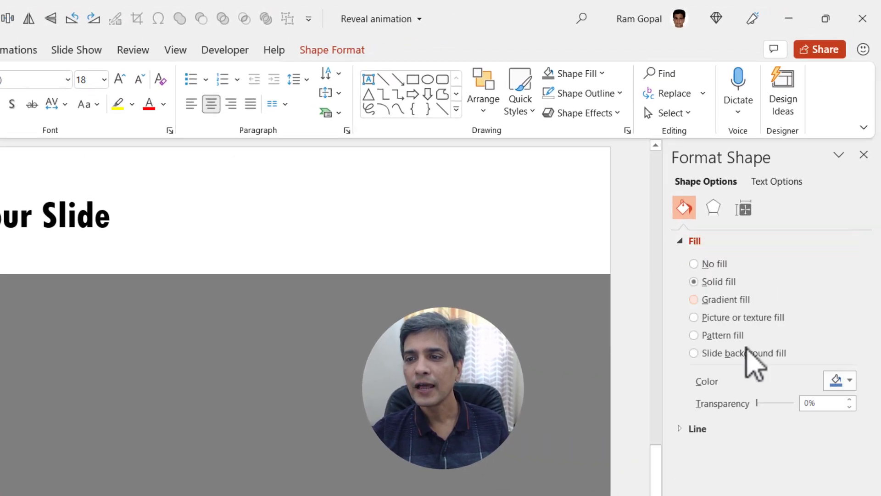
pyautogui.click(721, 319)
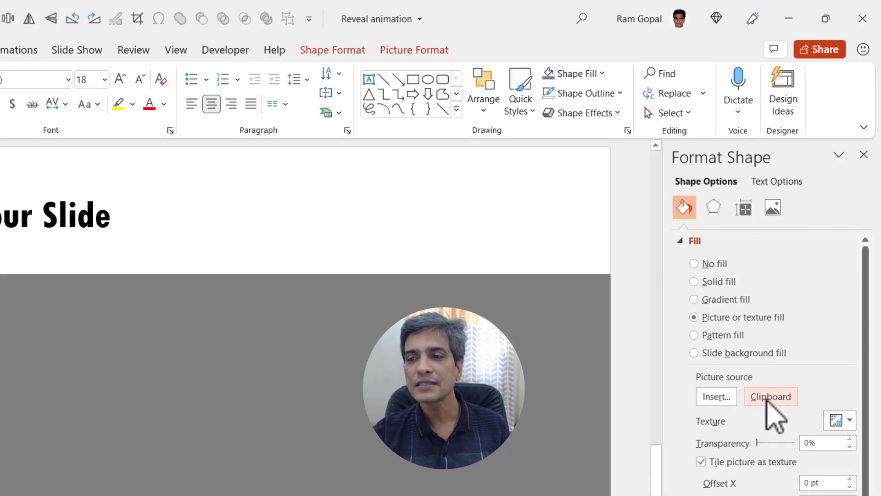
pyautogui.click(768, 397)
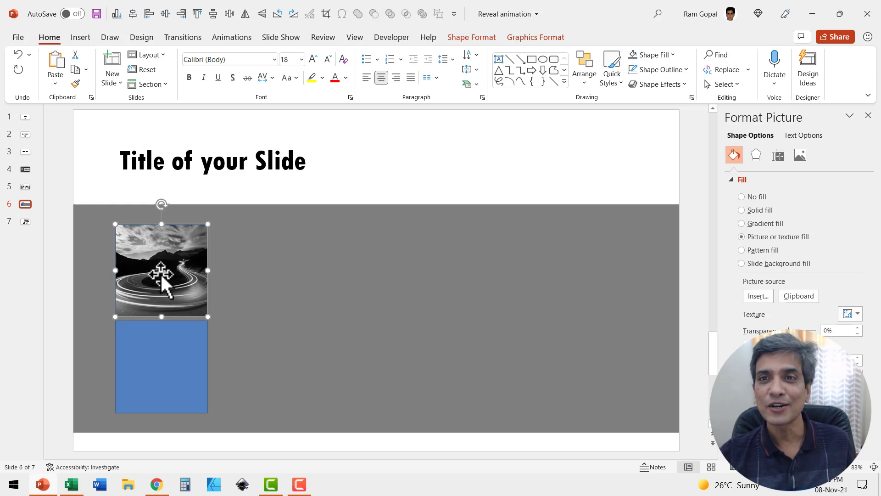
# Outline the road photo square in white at 1 pt weight.
pyautogui.click(669, 71)
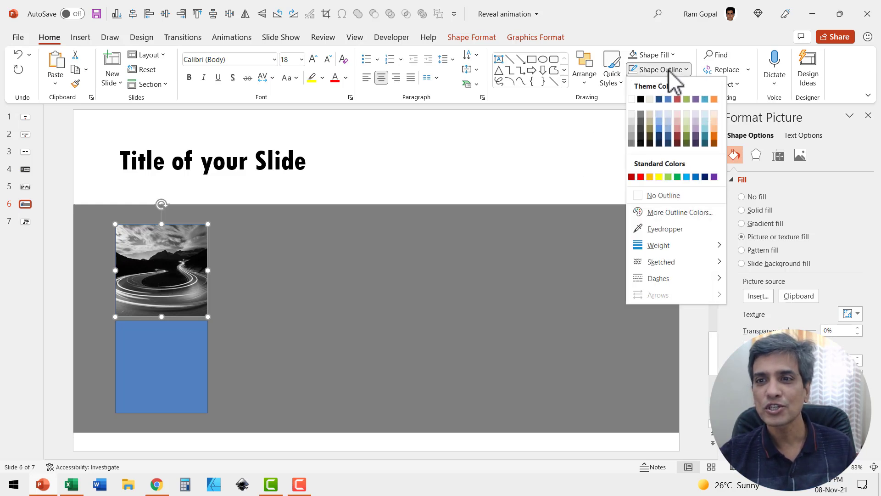
pyautogui.click(631, 101)
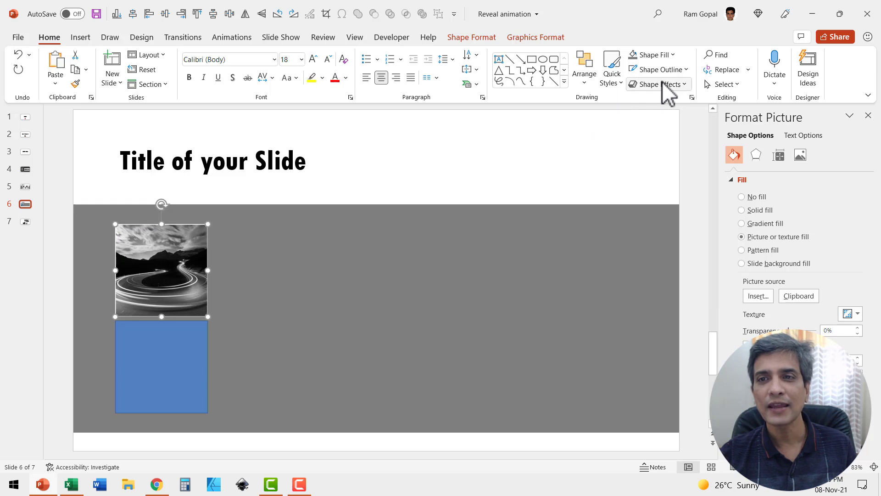
pyautogui.click(669, 71)
pyautogui.moveTo(660, 243)
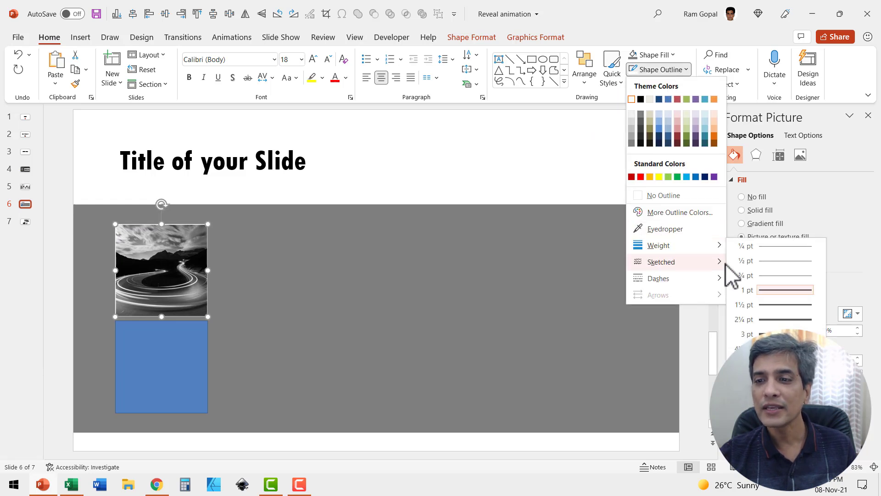
pyautogui.click(763, 292)
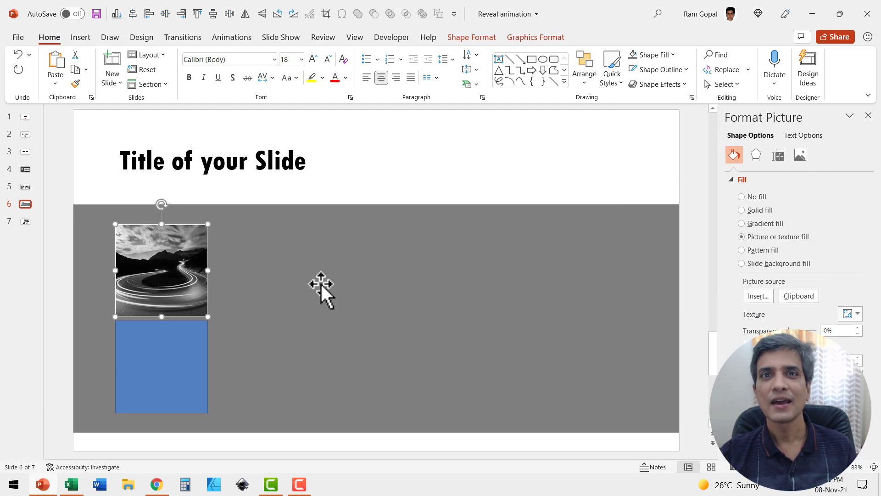
pyautogui.click(169, 351)
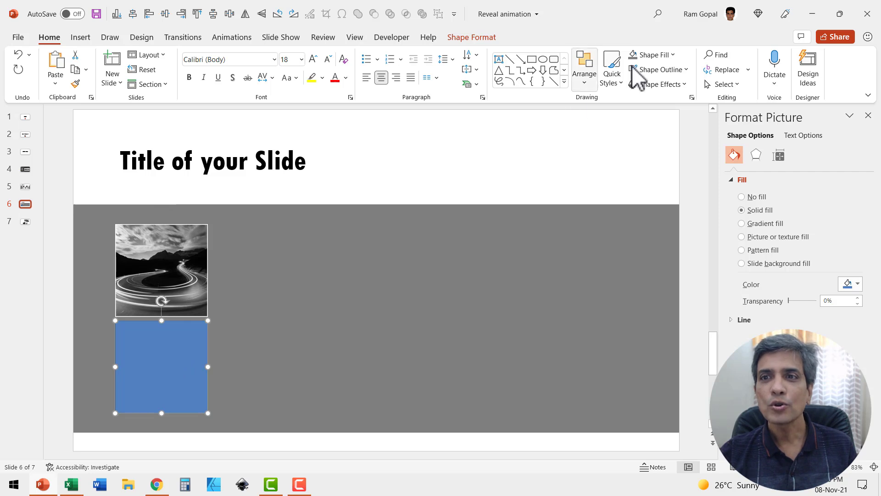
# Fill the lower square black and add 'Replace this sample text with yours' at 20 pt.
pyautogui.click(651, 55)
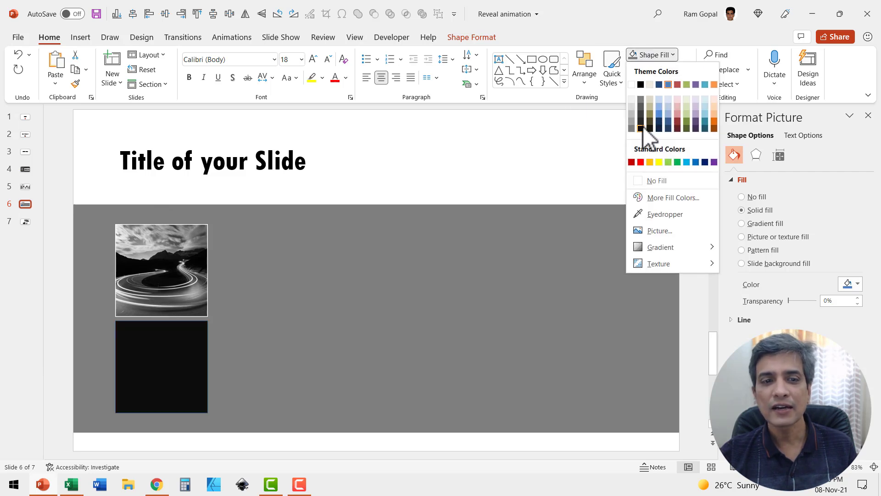
pyautogui.click(642, 125)
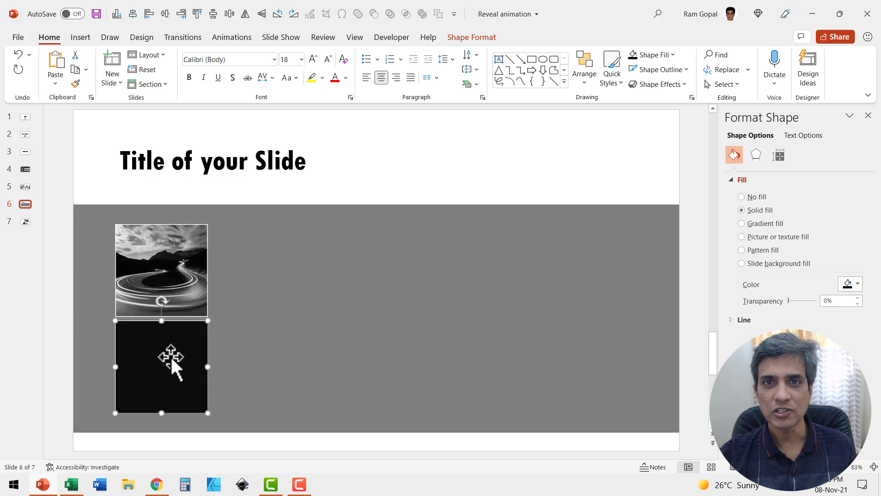
pyautogui.click(164, 371)
pyautogui.write('Replace this')
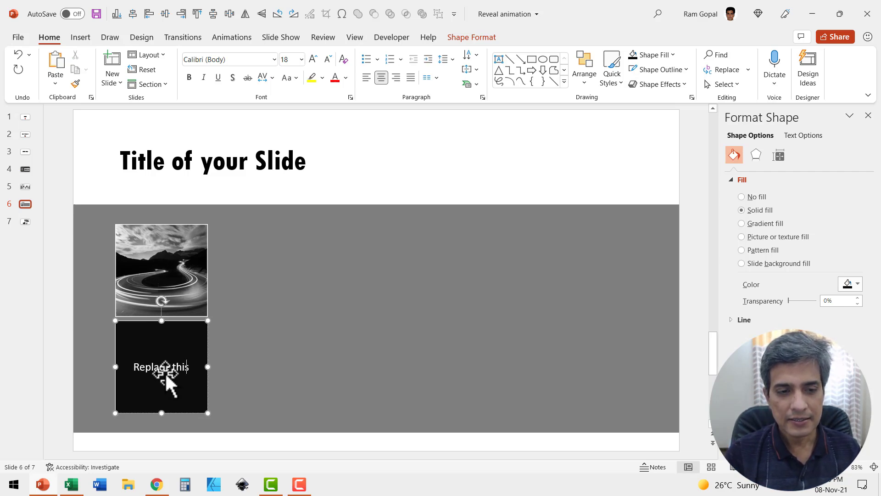
pyautogui.write(' sample text')
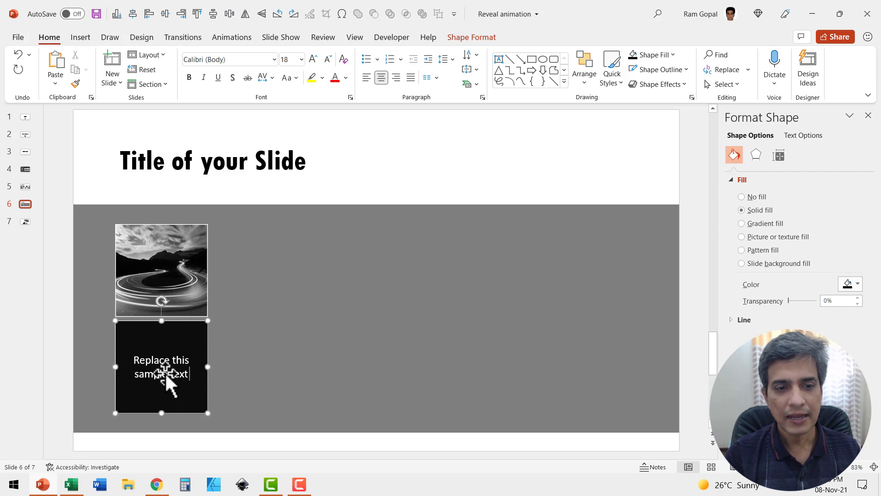
pyautogui.write(' with yours')
pyautogui.click(200, 323)
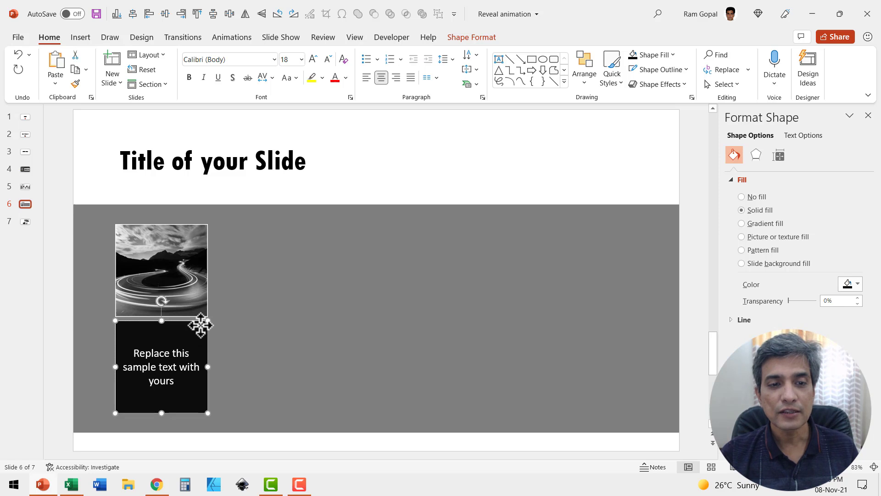
pyautogui.click(313, 58)
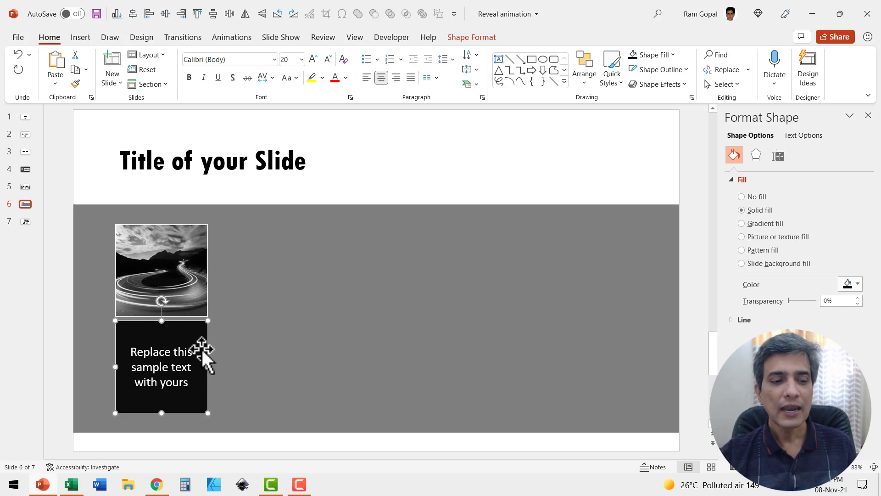
# Copy the black text square beside the road photo and the photo to the lower-right spot.
pyautogui.moveTo(202, 347); pyautogui.dragTo(302, 247)
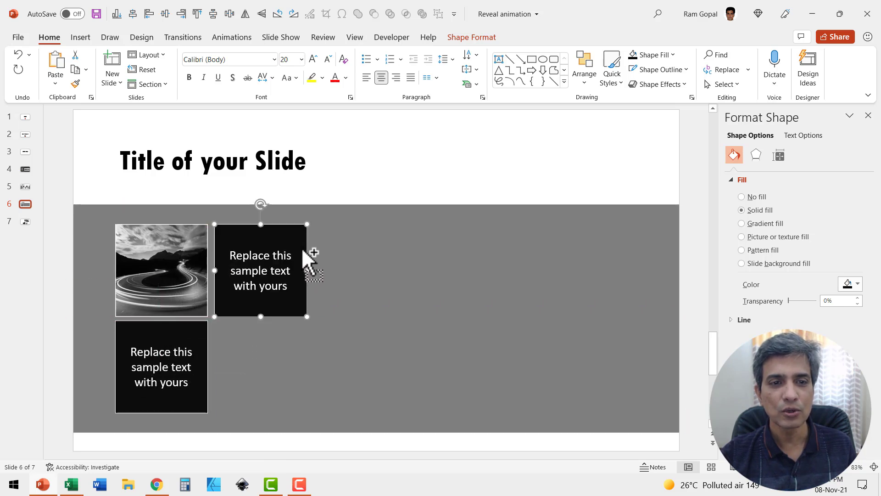
pyautogui.click(193, 275)
pyautogui.moveTo(195, 275); pyautogui.dragTo(291, 370)
pyautogui.click(360, 377)
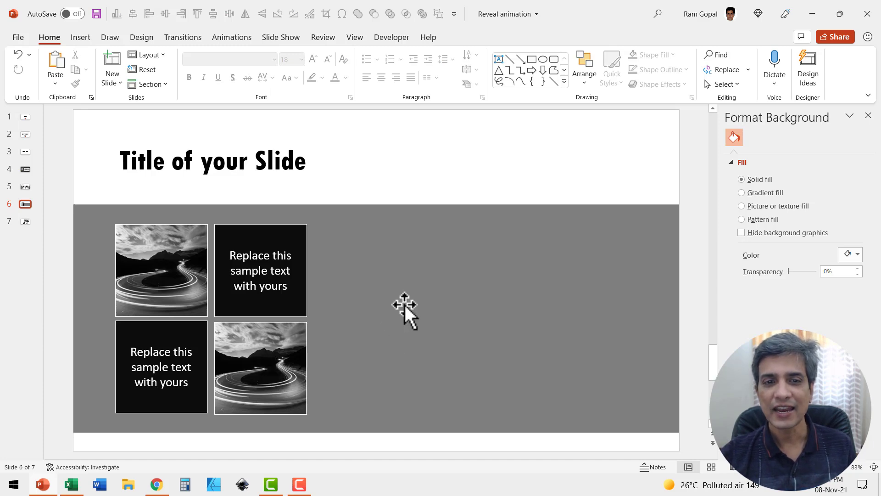
# Cut the scooter couple photo from slide 7 to the clipboard.
pyautogui.scroll(-1, 405, 304)
pyautogui.click(401, 219)
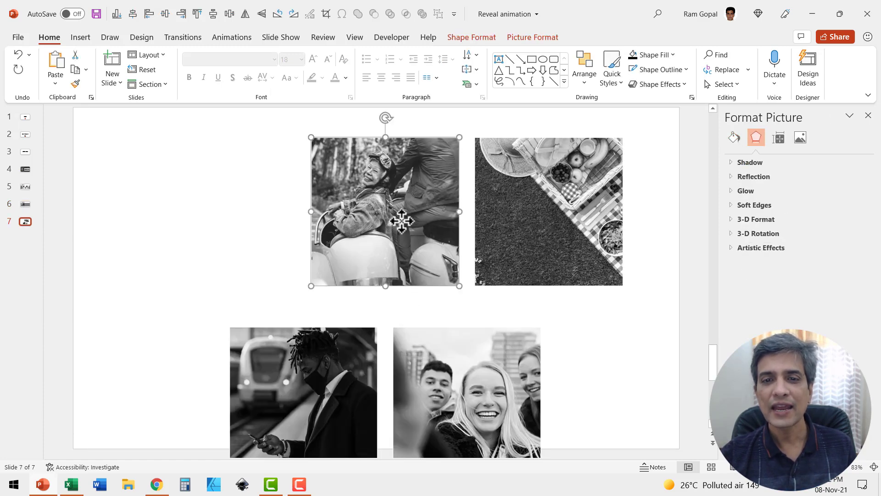
pyautogui.rightClick(401, 219)
pyautogui.click(440, 151)
# Fill the lower-right tile on slide 6 with the clipboard scooter photo, then select all four tiles.
pyautogui.scroll(1, 418, 224)
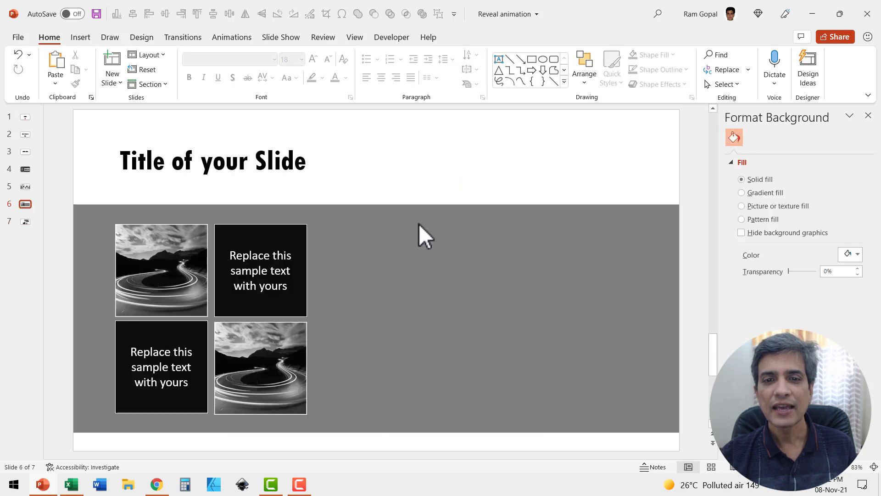
pyautogui.click(283, 368)
pyautogui.click(734, 156)
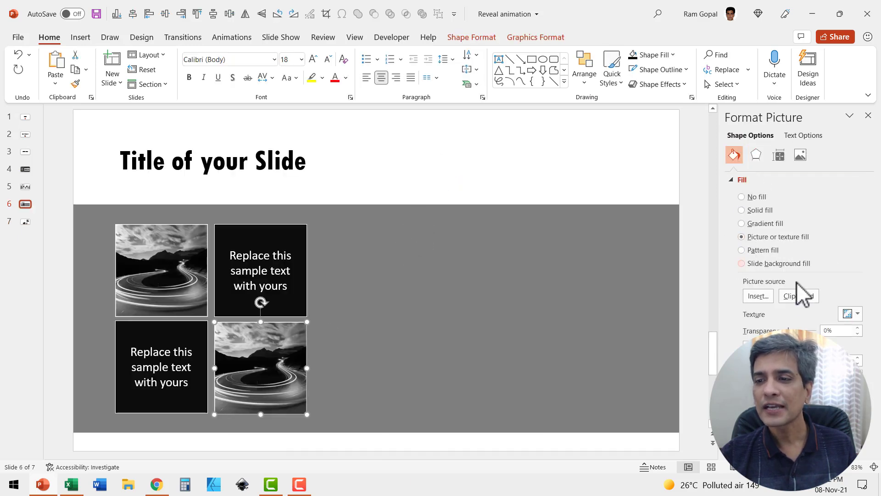
pyautogui.click(799, 296)
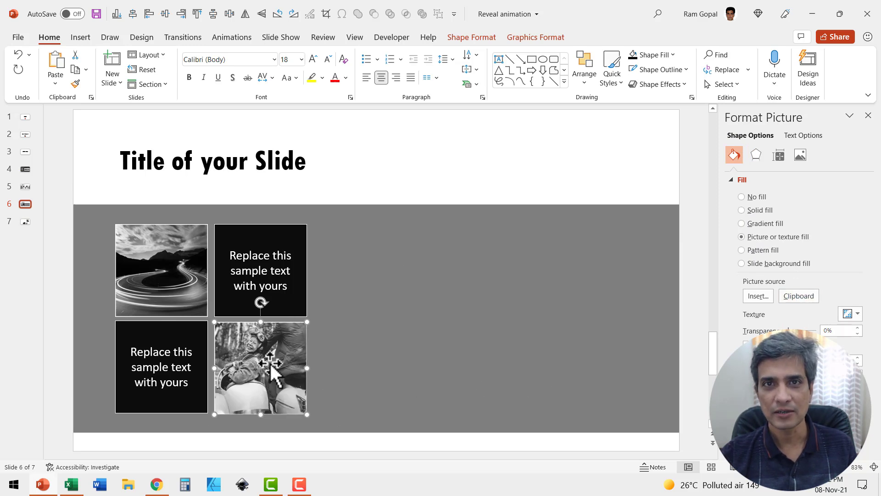
pyautogui.click(417, 184)
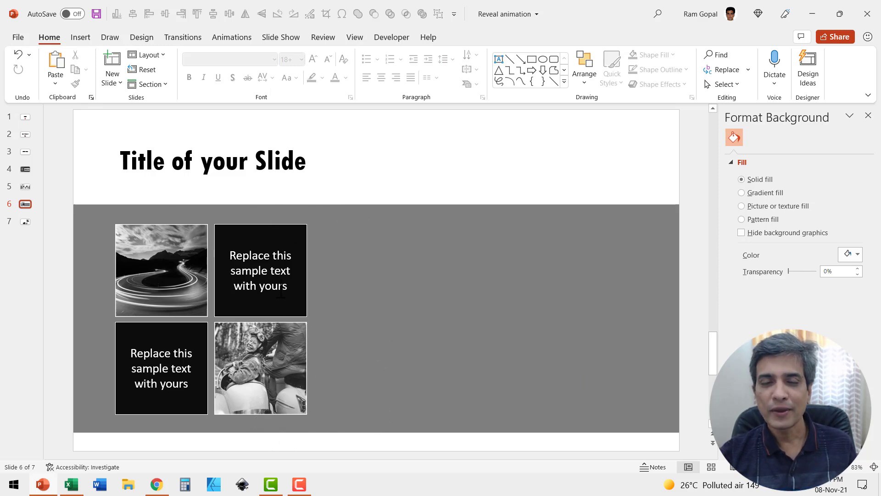
pyautogui.moveTo(98, 186); pyautogui.dragTo(368, 457)
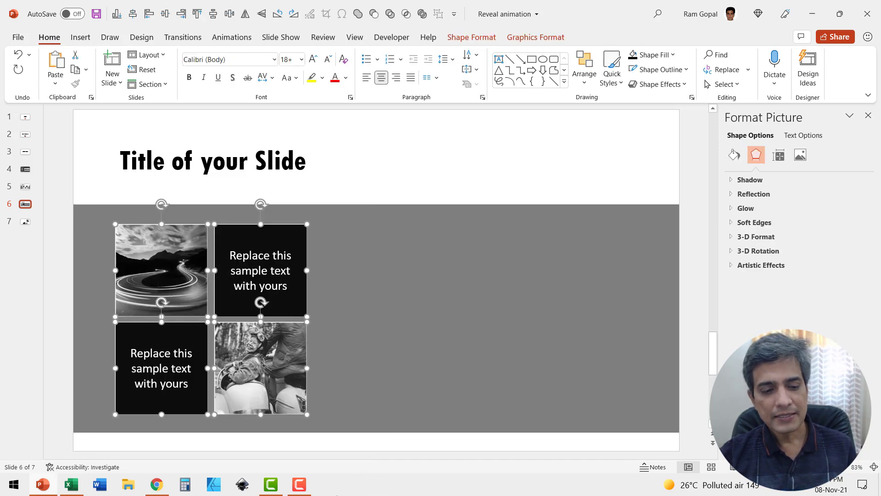
# Duplicate the four tiles to the right, then copy the left column into a fifth column.
pyautogui.hotkey('ctrl', 'd')
pyautogui.moveTo(281, 246); pyautogui.dragTo(473, 238)
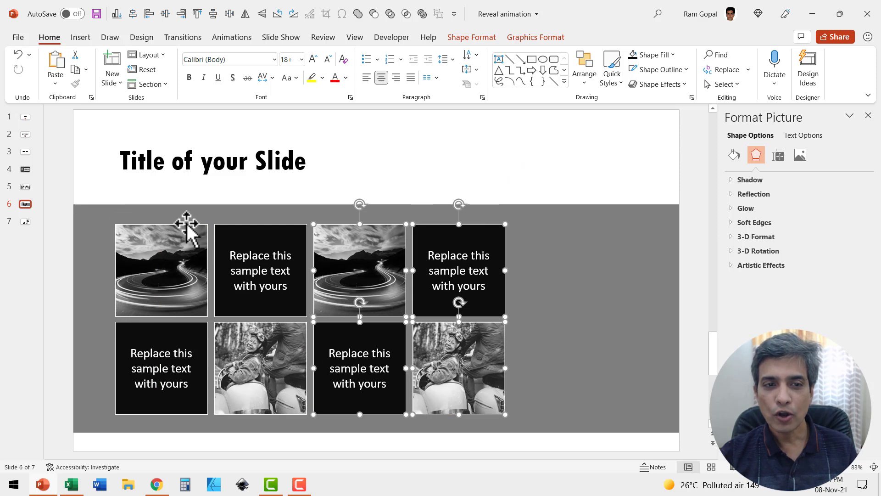
pyautogui.moveTo(94, 182); pyautogui.dragTo(244, 480)
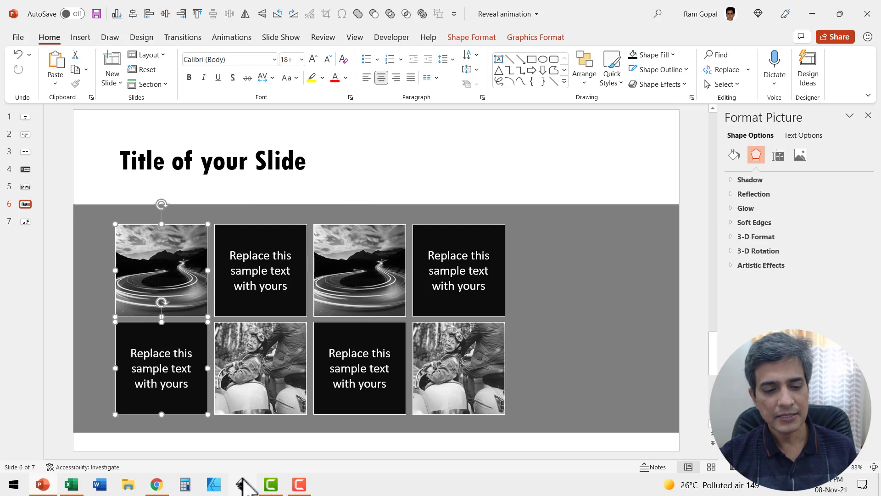
pyautogui.moveTo(164, 260); pyautogui.dragTo(562, 255)
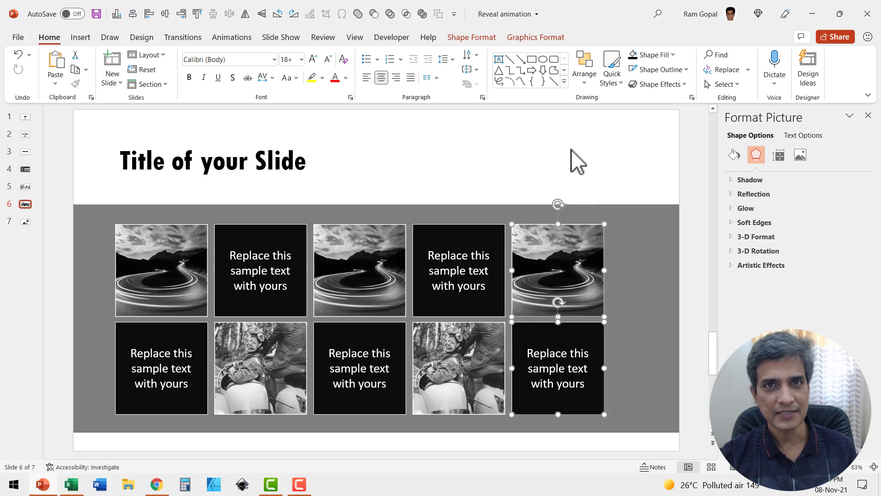
pyautogui.click(598, 167)
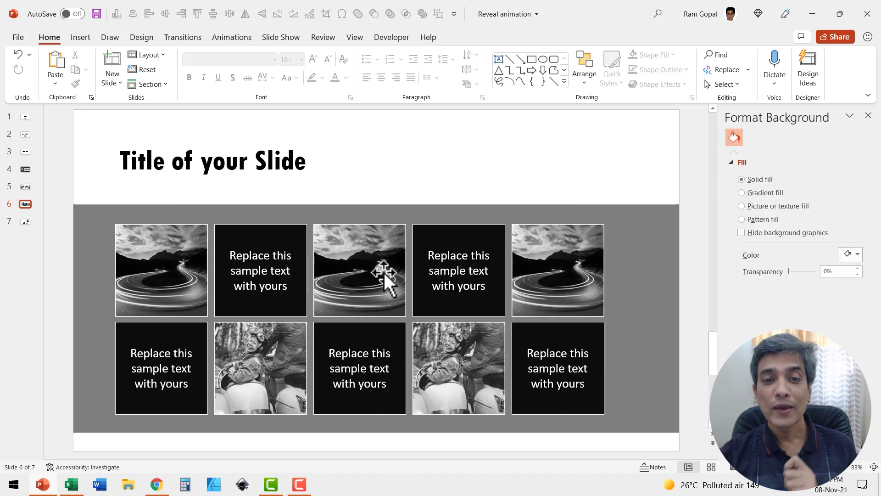
# Cut the picnic photo from slide 7 to the clipboard.
pyautogui.scroll(-2, 456, 216)
pyautogui.click(574, 186)
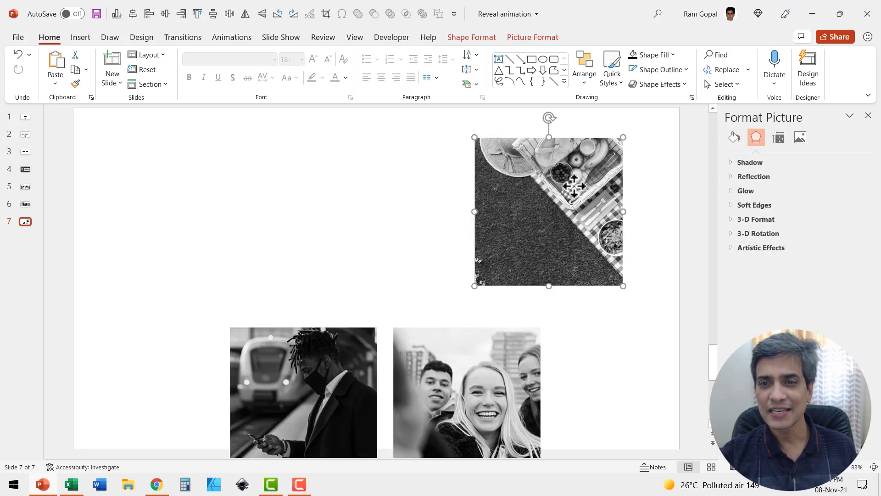
pyautogui.rightClick(574, 186)
pyautogui.click(599, 147)
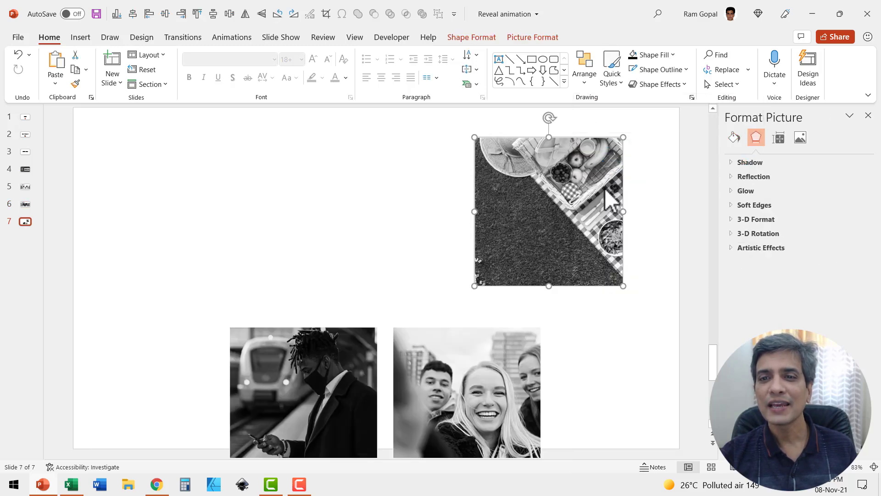
# Fill the top-middle tile on slide 6 with the clipboard picnic photo.
pyautogui.scroll(2, 559, 234)
pyautogui.click(357, 268)
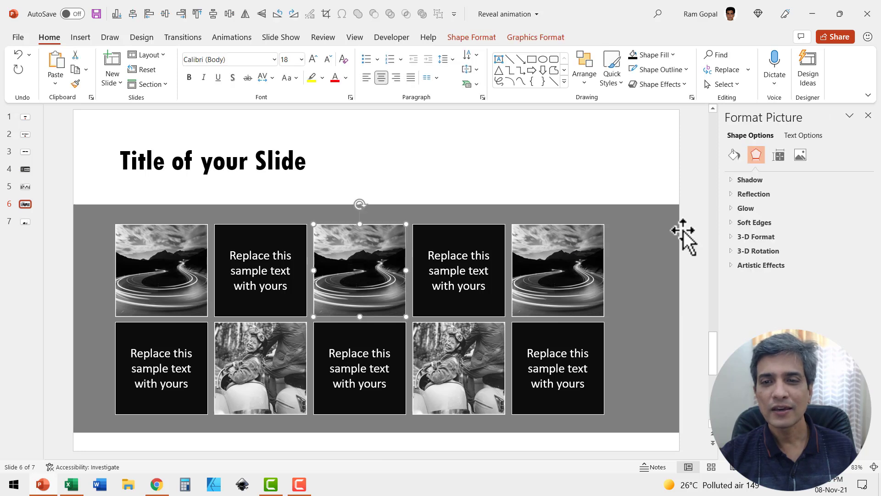
pyautogui.click(734, 155)
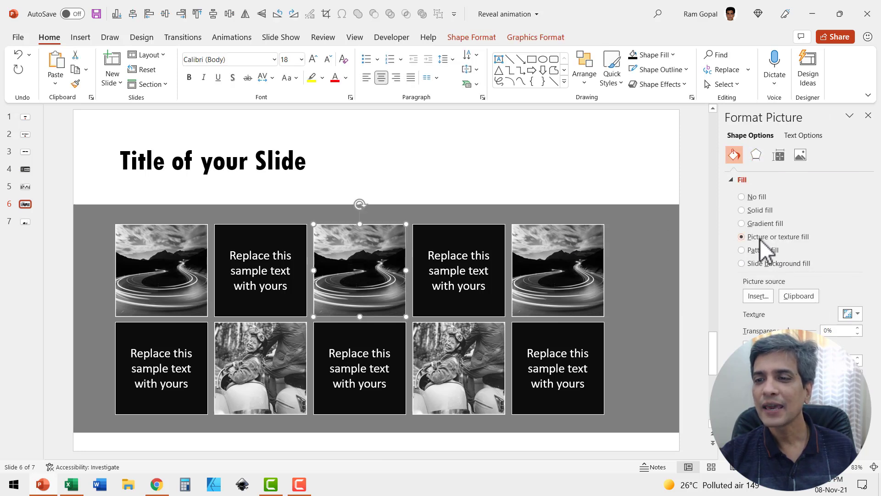
pyautogui.click(798, 296)
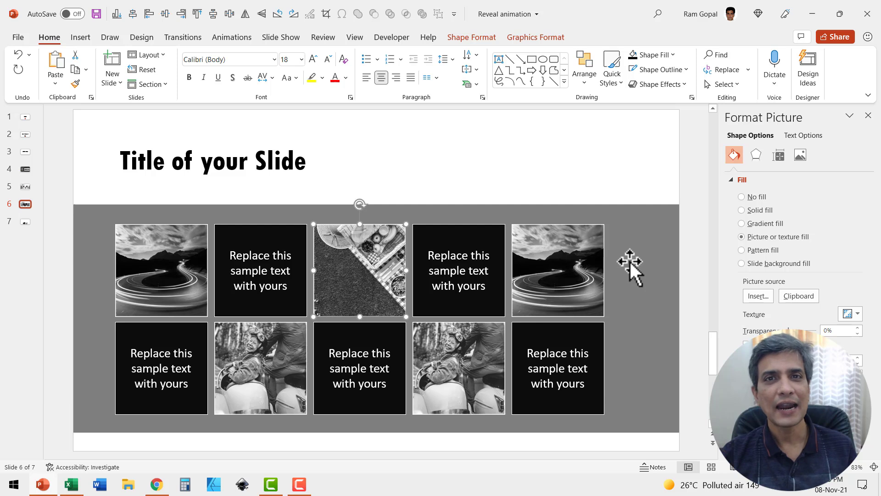